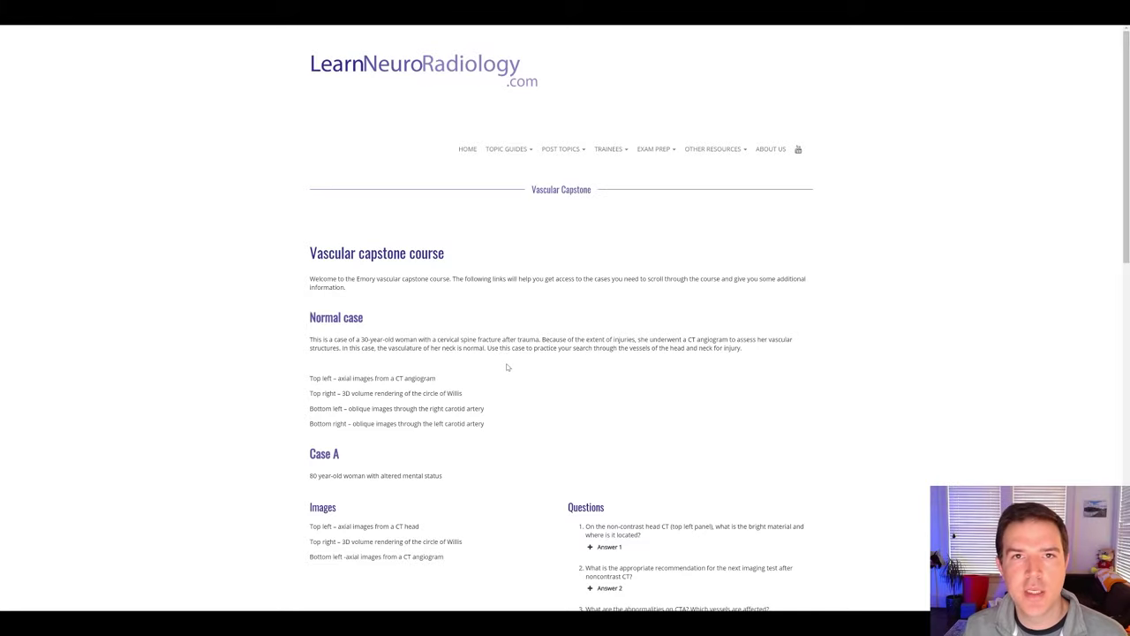
- Open the Normal CTA head and neck case and scroll through the axial, 3D VR and oblique panels
{"action": "left_click", "coordinate": [349, 323]}
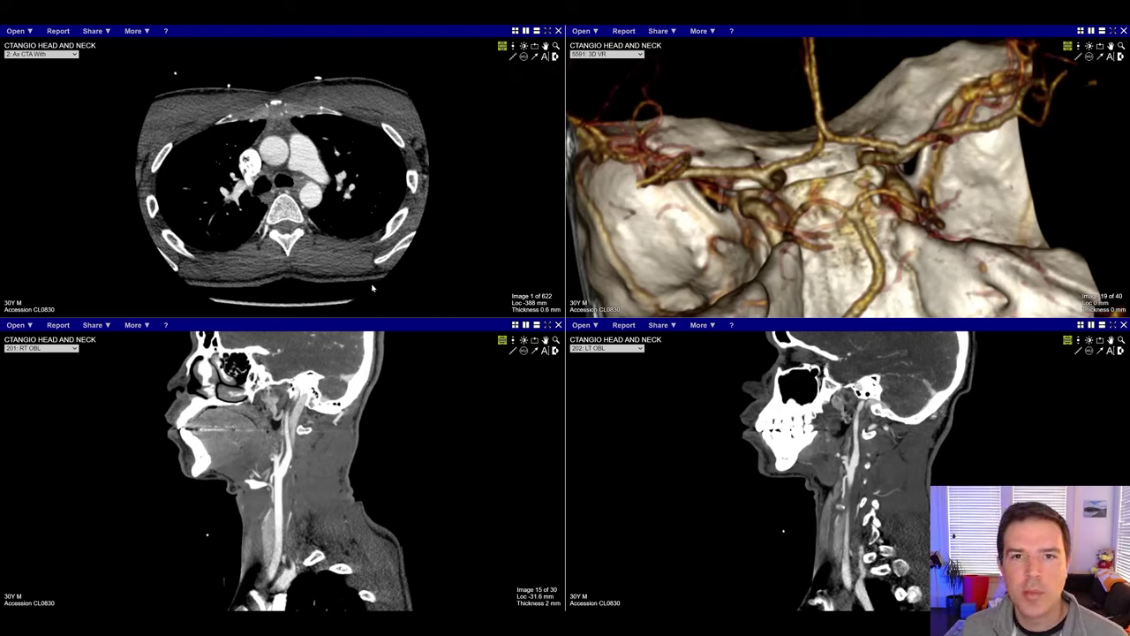
{"action": "scroll", "coordinate": [371, 137], "scroll_direction": "down", "scroll_amount": 20}
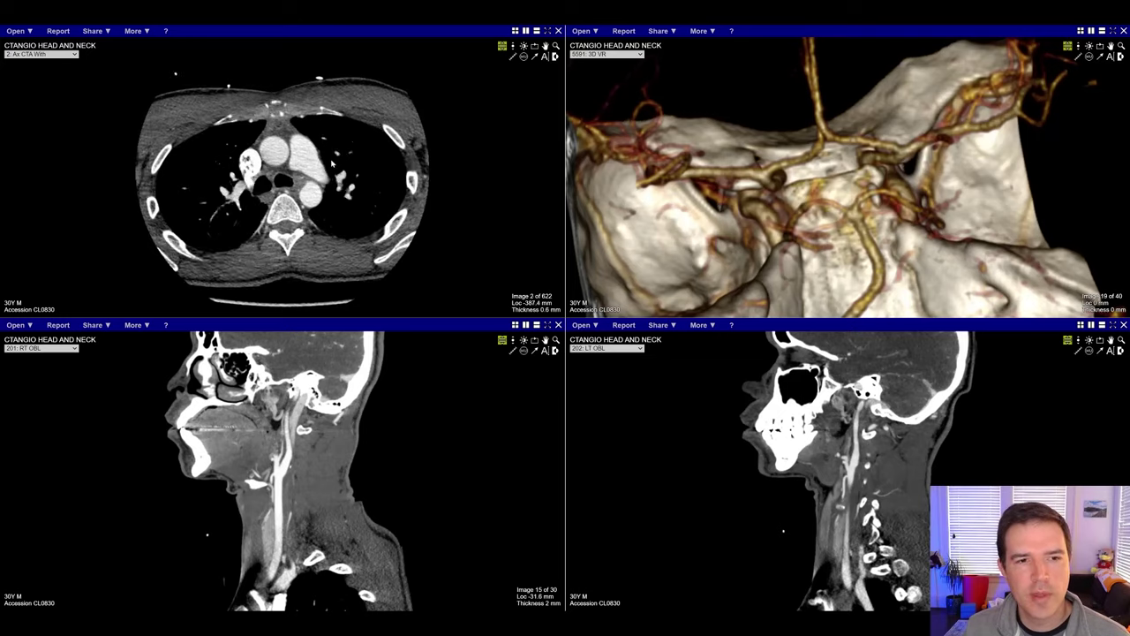
{"action": "scroll", "coordinate": [372, 138], "scroll_direction": "up", "scroll_amount": 20}
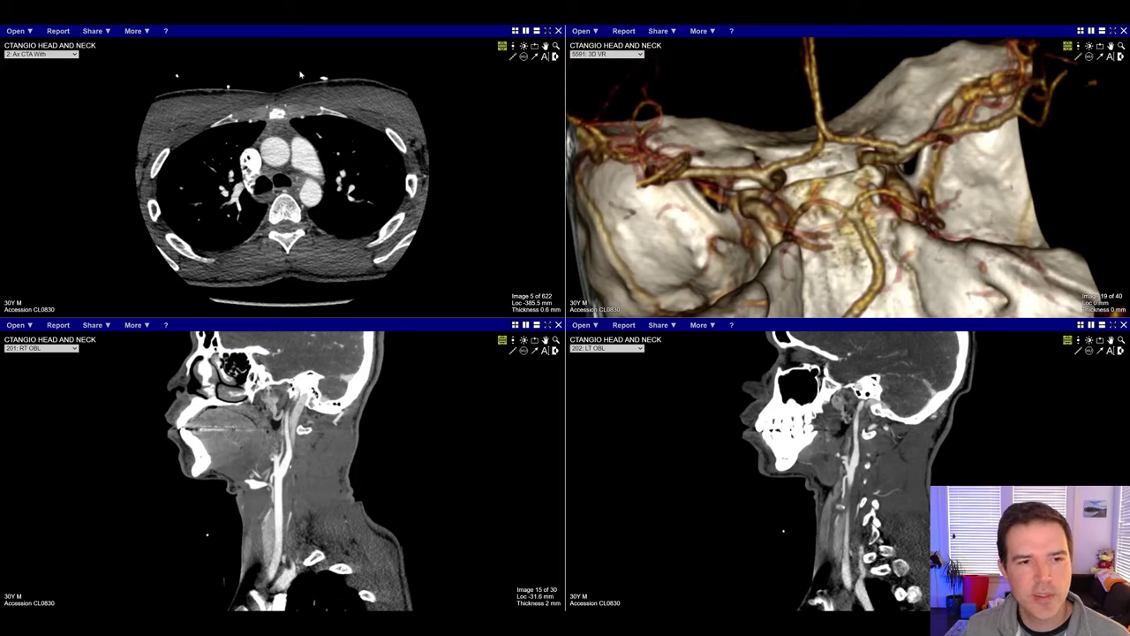
{"action": "scroll", "coordinate": [852, 234], "scroll_direction": "down", "scroll_amount": 3}
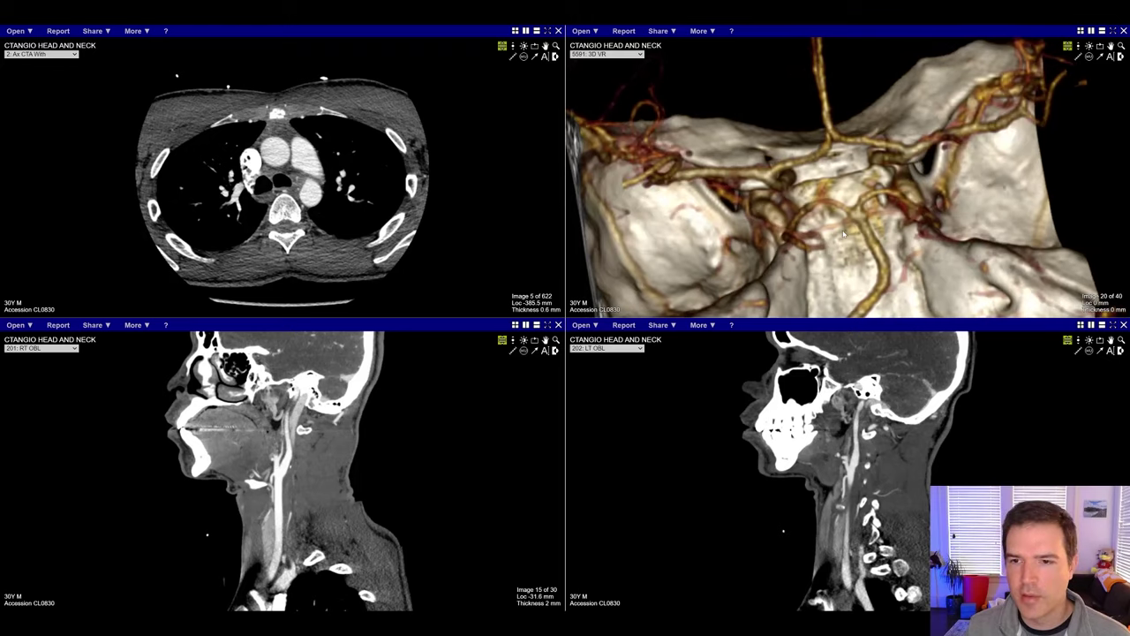
{"action": "scroll", "coordinate": [842, 228], "scroll_direction": "up", "scroll_amount": 3}
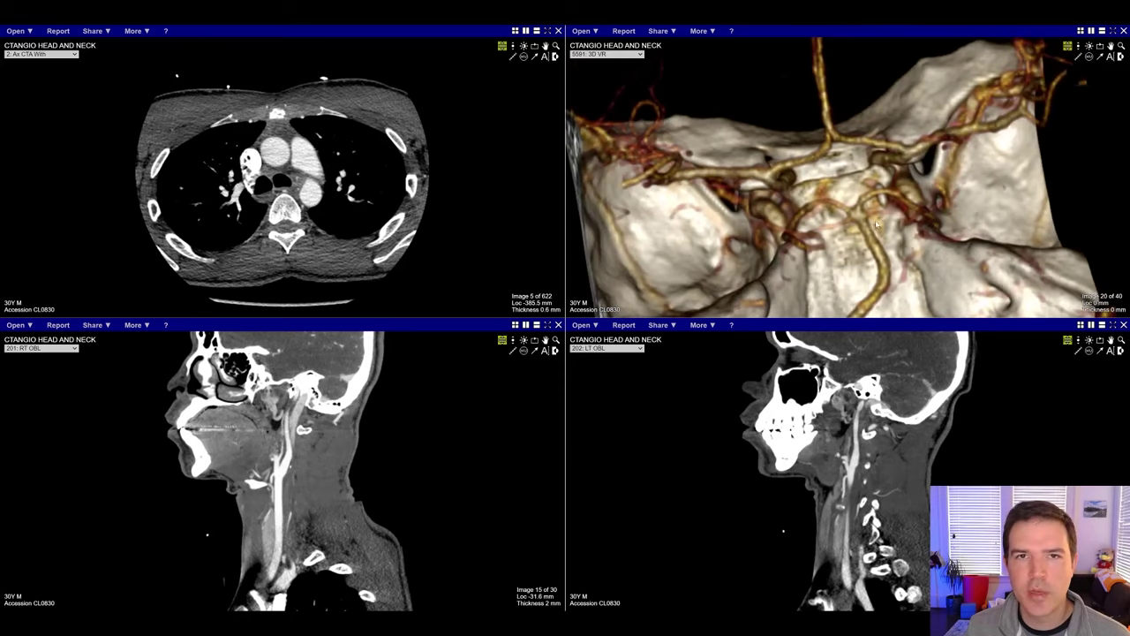
{"action": "scroll", "coordinate": [922, 200], "scroll_direction": "down", "scroll_amount": 2}
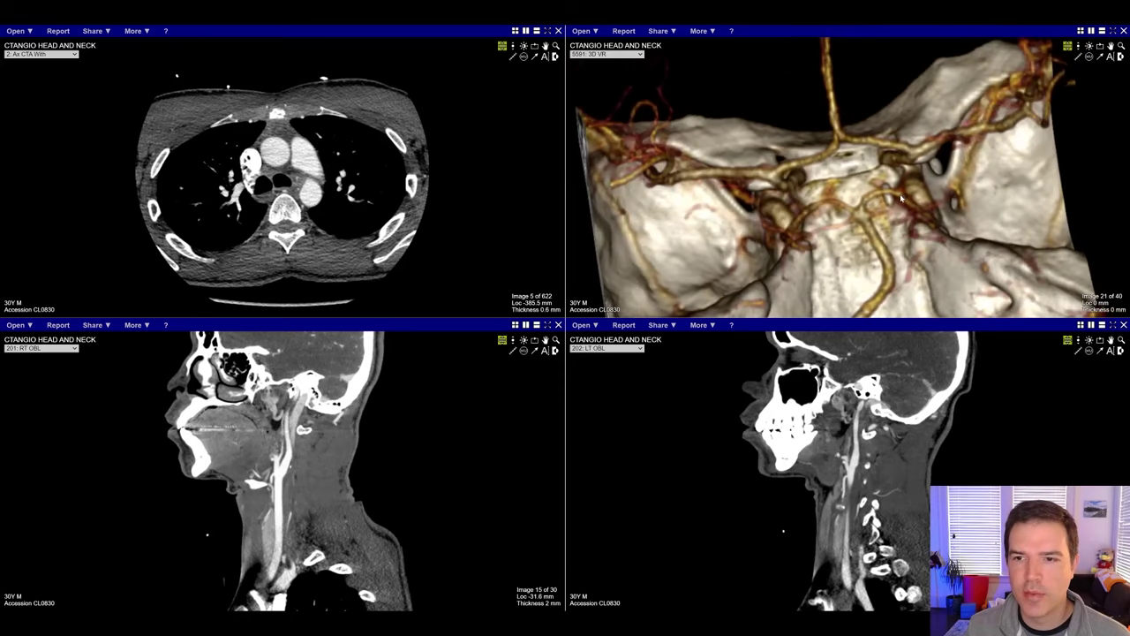
{"action": "scroll", "coordinate": [900, 201], "scroll_direction": "up", "scroll_amount": 2}
- Maximize the axial series (2: Ax CTA With) to fill the window at chest level
{"action": "scroll", "coordinate": [362, 398], "scroll_direction": "down", "scroll_amount": 3}
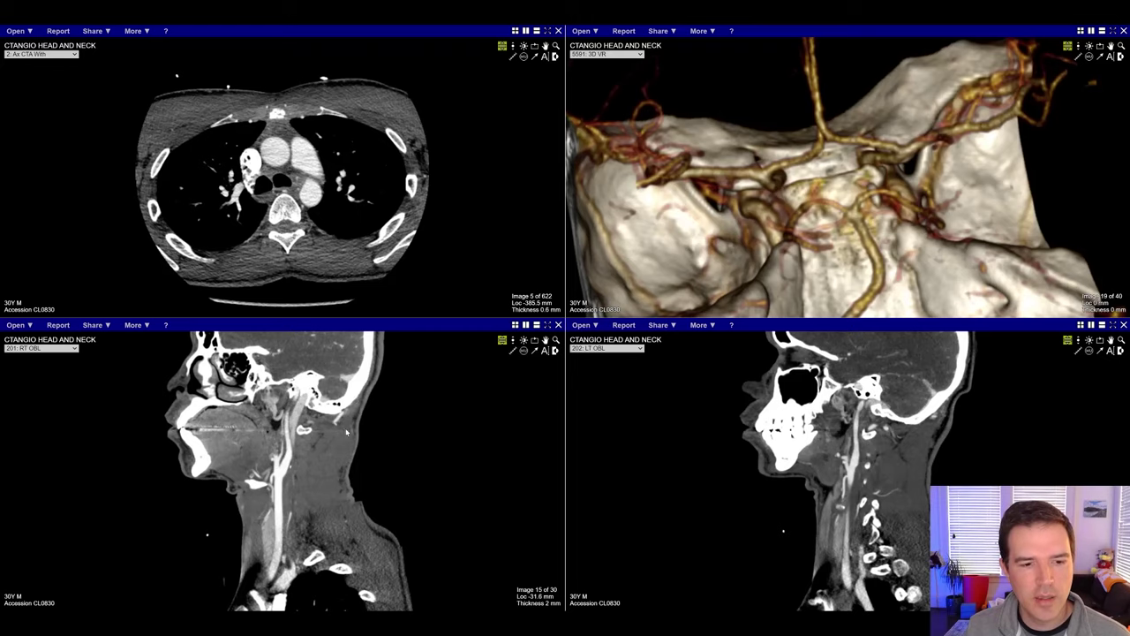
{"action": "scroll", "coordinate": [318, 446], "scroll_direction": "up", "scroll_amount": 3}
{"action": "scroll", "coordinate": [309, 458], "scroll_direction": "down", "scroll_amount": 1}
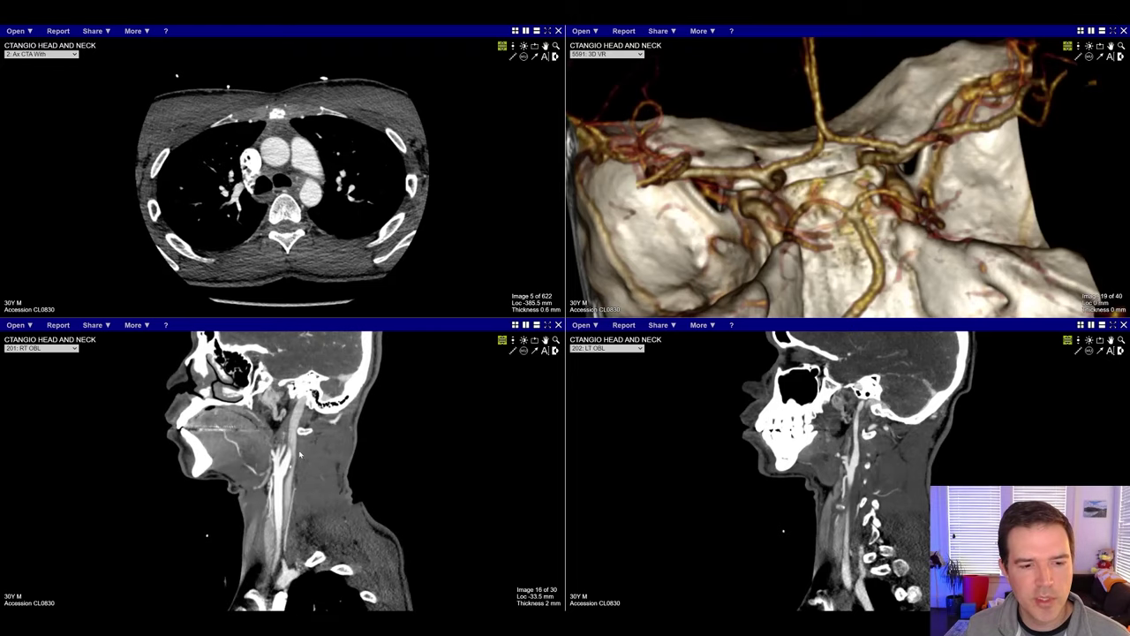
{"action": "scroll", "coordinate": [280, 477], "scroll_direction": "down", "scroll_amount": 1}
{"action": "scroll", "coordinate": [281, 480], "scroll_direction": "up", "scroll_amount": 1}
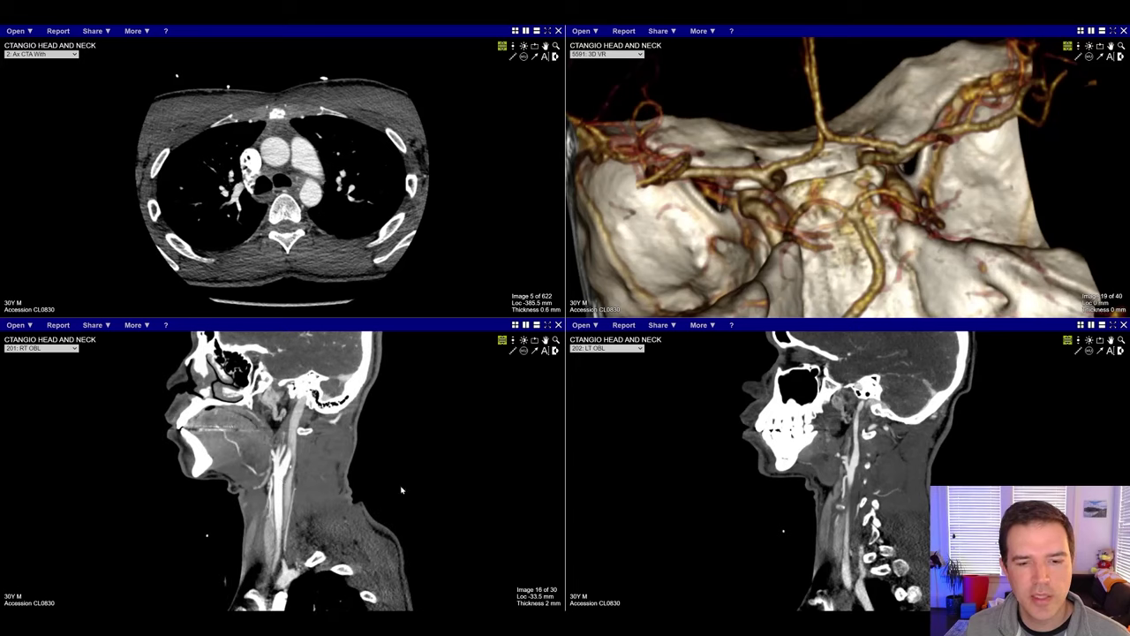
{"action": "scroll", "coordinate": [873, 459], "scroll_direction": "down", "scroll_amount": 4}
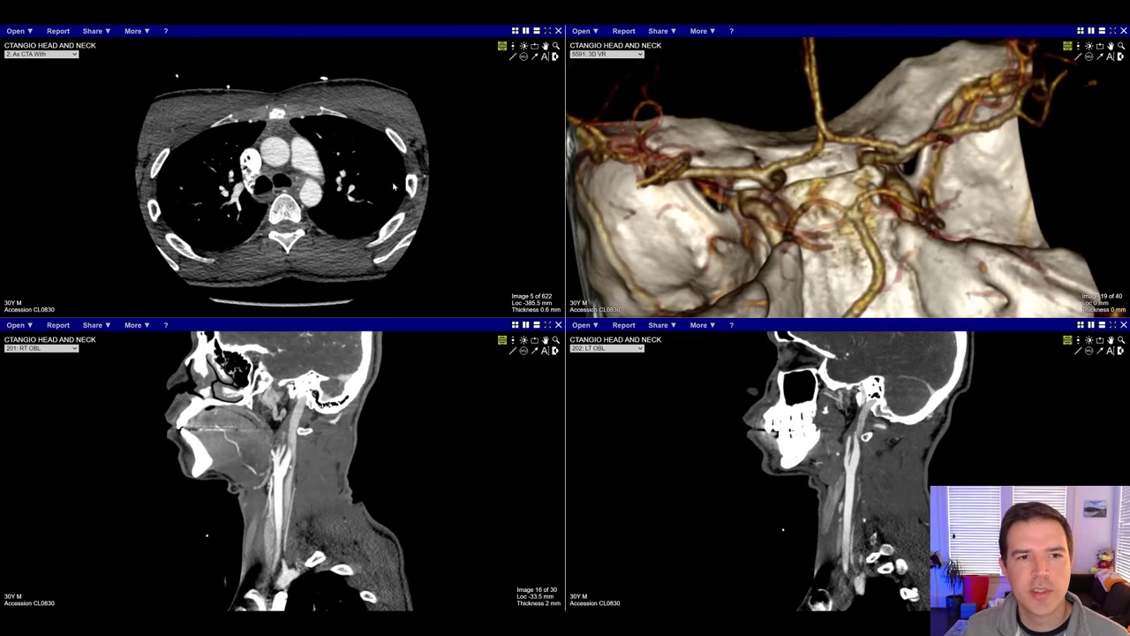
{"action": "double_click", "coordinate": [338, 210]}
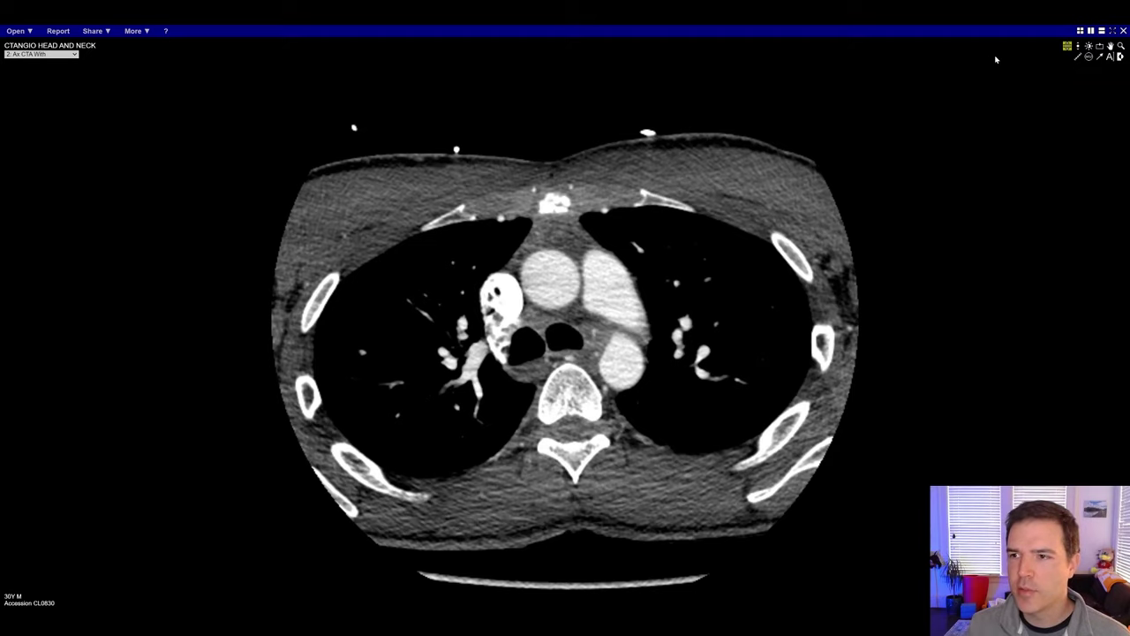
- Apply a bright lung window to the axial CT and page up through the upper thorax
{"action": "left_click", "coordinate": [1089, 49]}
{"action": "left_click_drag", "start_coordinate": [928, 182], "coordinate": [1025, 188]}
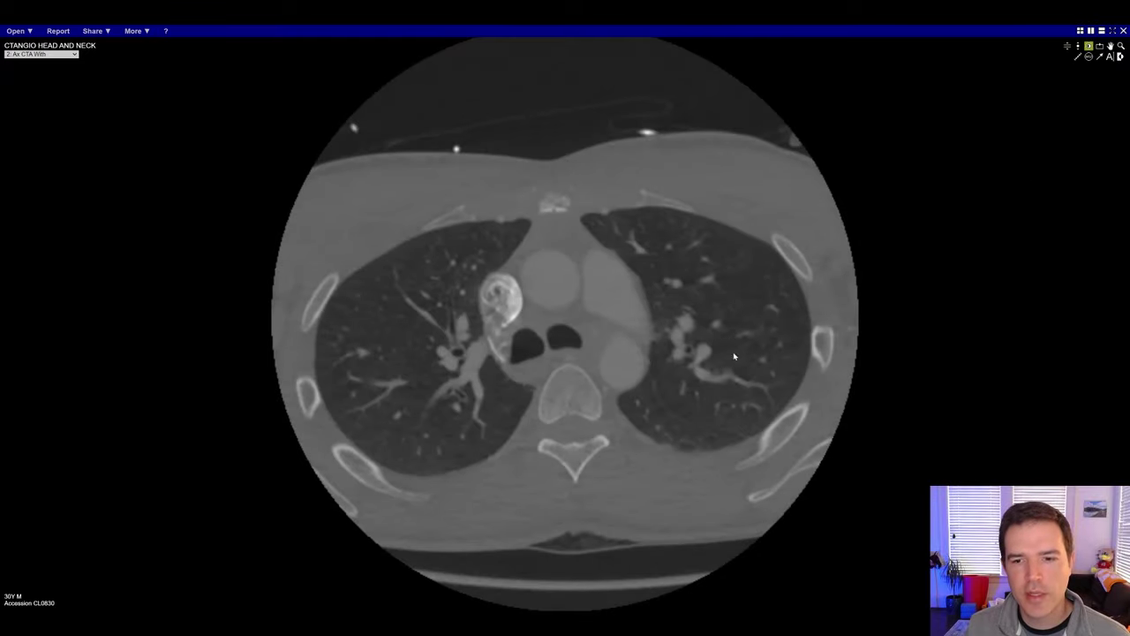
{"action": "scroll", "coordinate": [734, 356], "scroll_direction": "up", "scroll_amount": 10}
{"action": "scroll", "coordinate": [912, 217], "scroll_direction": "up", "scroll_amount": 8}
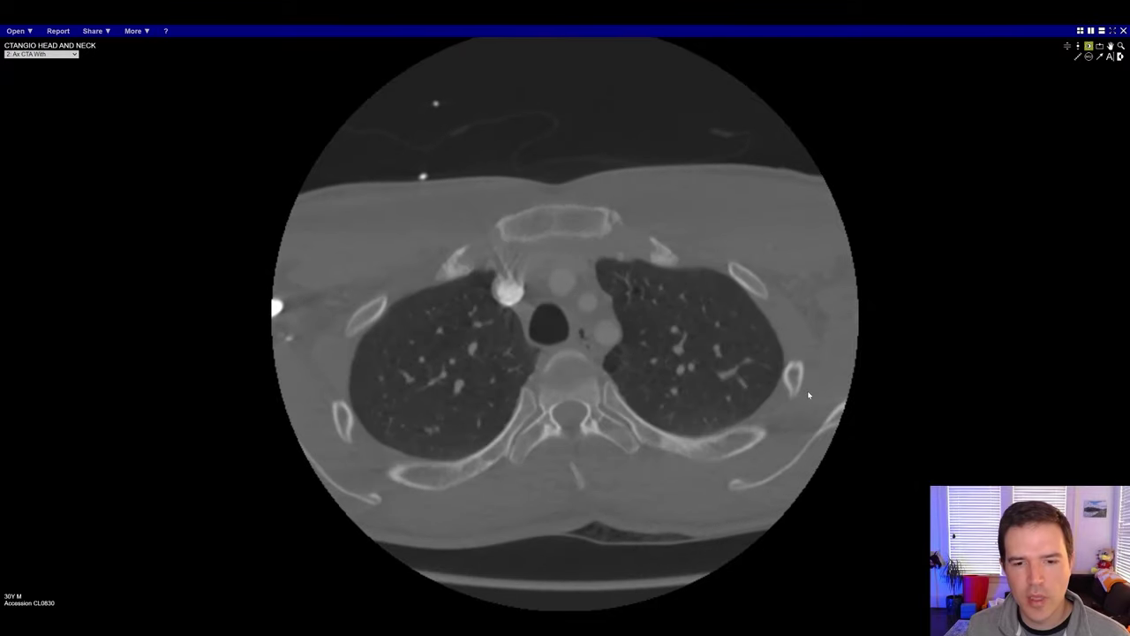
{"action": "scroll", "coordinate": [807, 395], "scroll_direction": "up", "scroll_amount": 8}
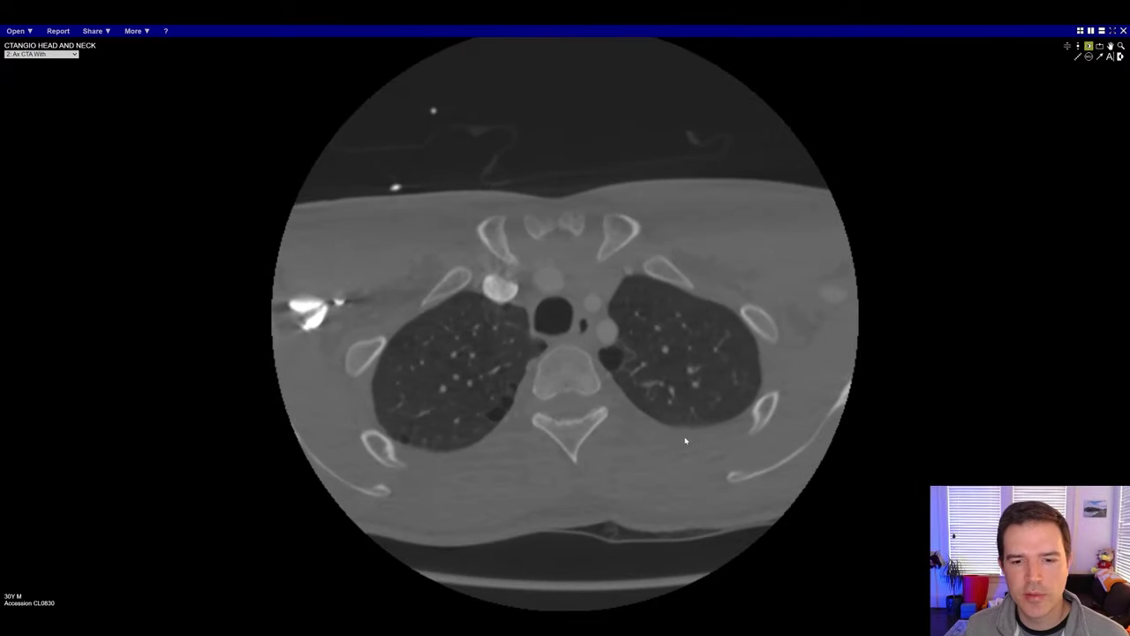
{"action": "scroll", "coordinate": [685, 441], "scroll_direction": "up", "scroll_amount": 8}
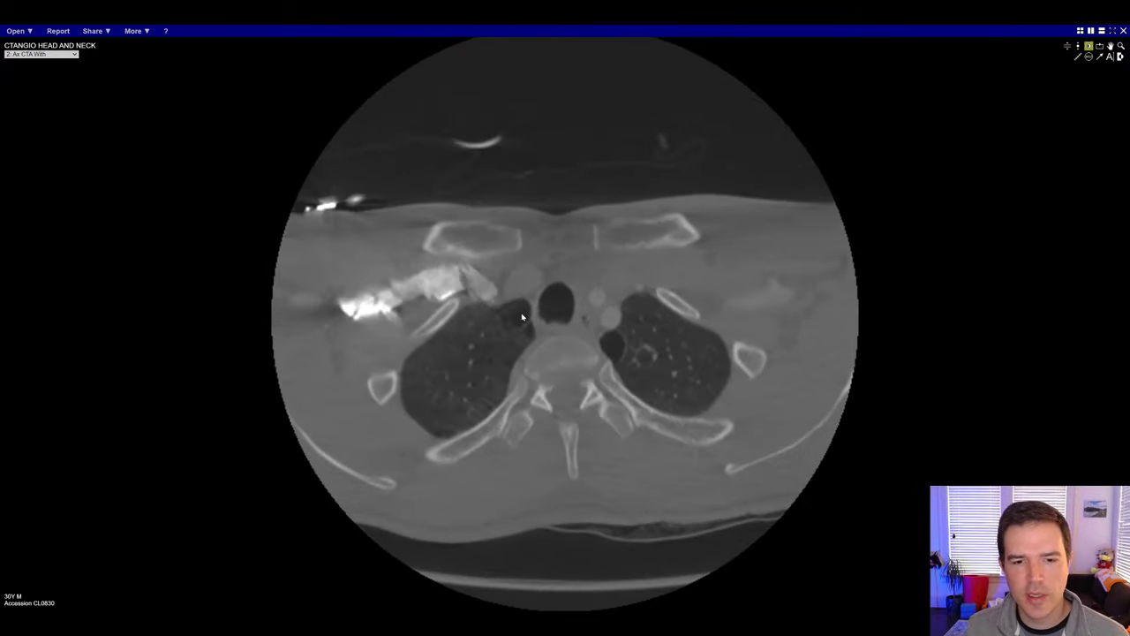
{"action": "scroll", "coordinate": [522, 318], "scroll_direction": "up", "scroll_amount": 6}
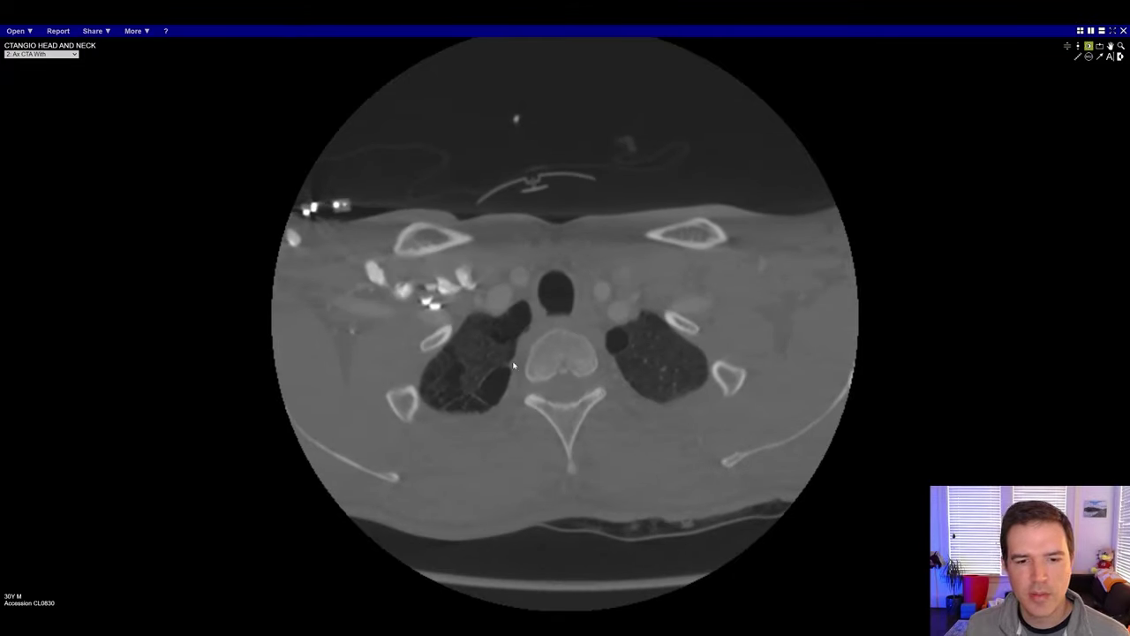
- Settle on the lung apices at the thoracic inlet and readjust to a soft-tissue window
{"action": "scroll", "coordinate": [556, 380], "scroll_direction": "up", "scroll_amount": 4}
{"action": "scroll", "coordinate": [651, 379], "scroll_direction": "down", "scroll_amount": 8}
{"action": "scroll", "coordinate": [680, 417], "scroll_direction": "down", "scroll_amount": 10}
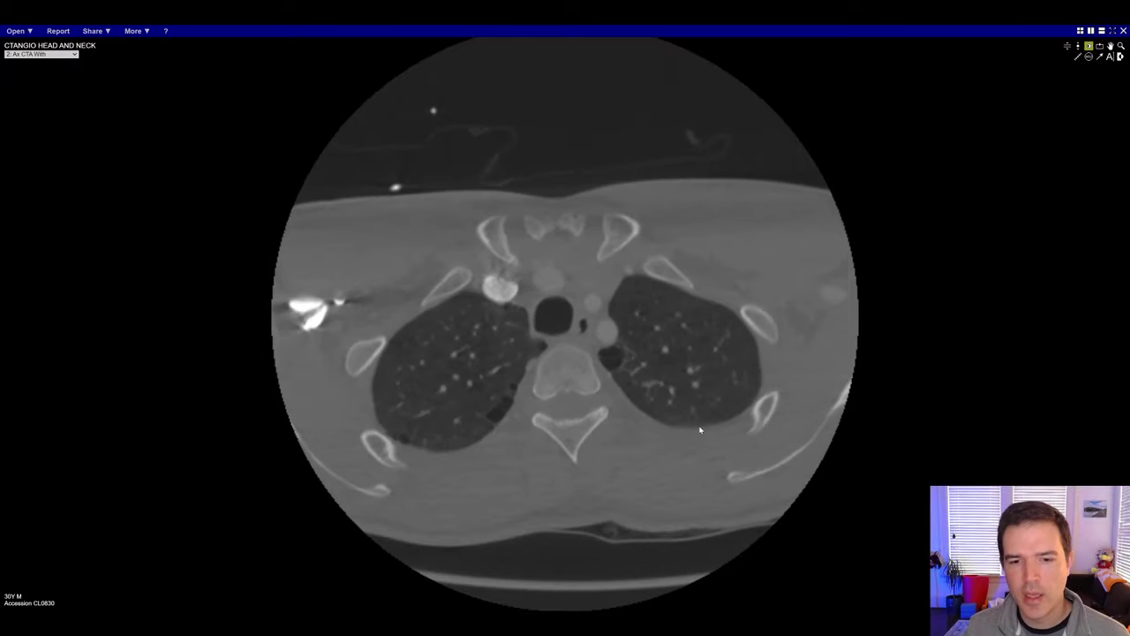
{"action": "scroll", "coordinate": [701, 432], "scroll_direction": "down", "scroll_amount": 5}
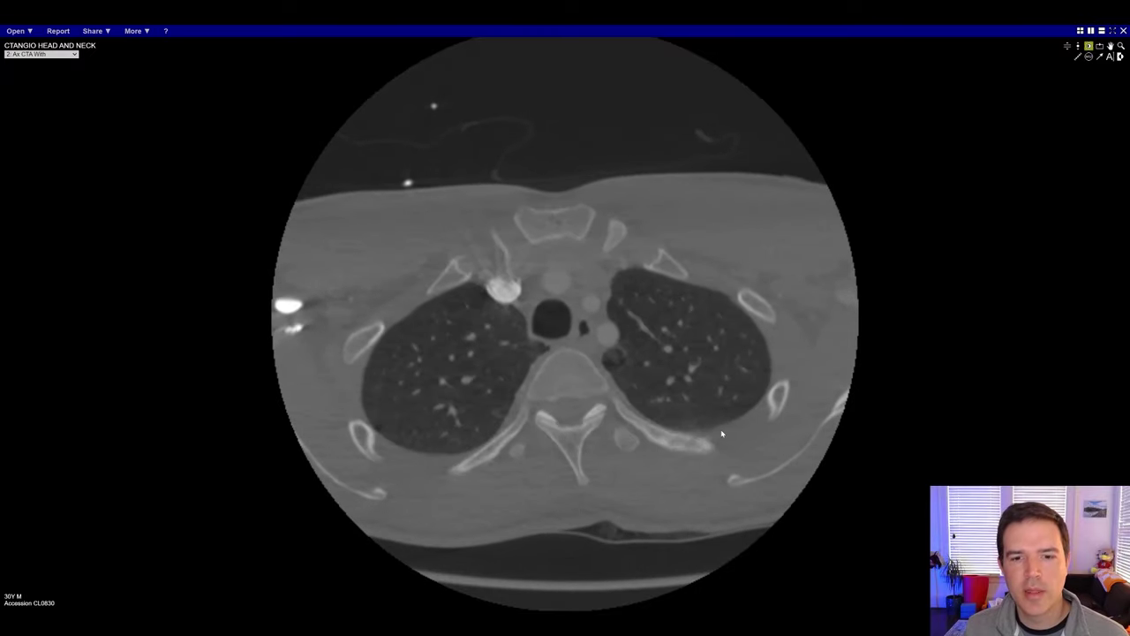
{"action": "scroll", "coordinate": [718, 424], "scroll_direction": "up", "scroll_amount": 8}
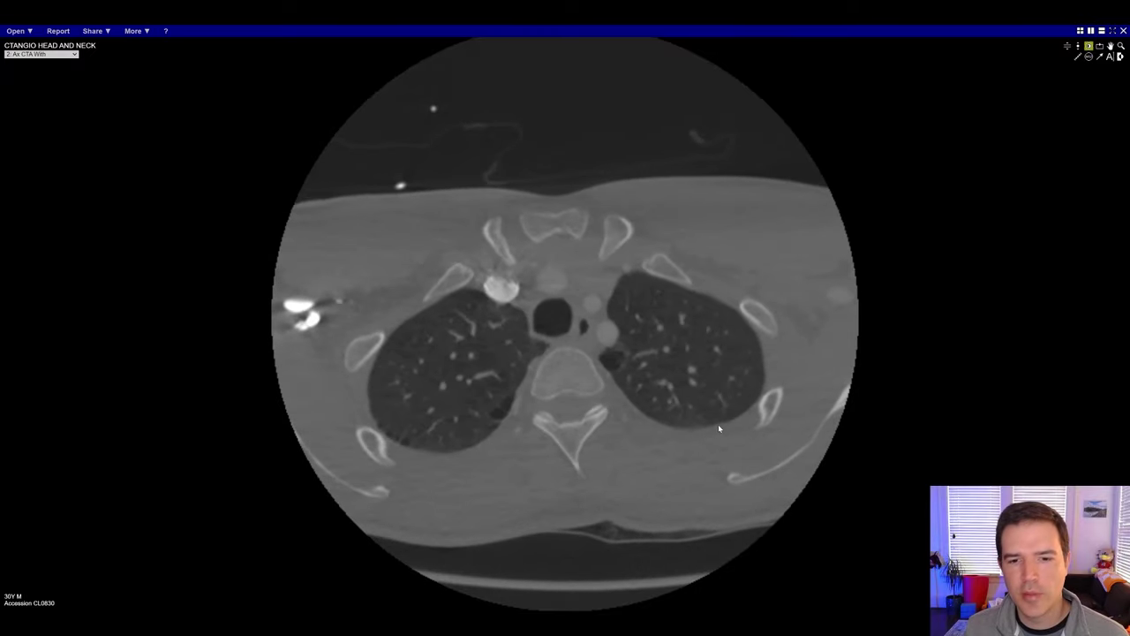
{"action": "left_click_drag", "start_coordinate": [845, 200], "coordinate": [760, 184]}
- Page the axial CTA from the upper chest through the neck up to the skull base
{"action": "left_click", "coordinate": [1066, 47]}
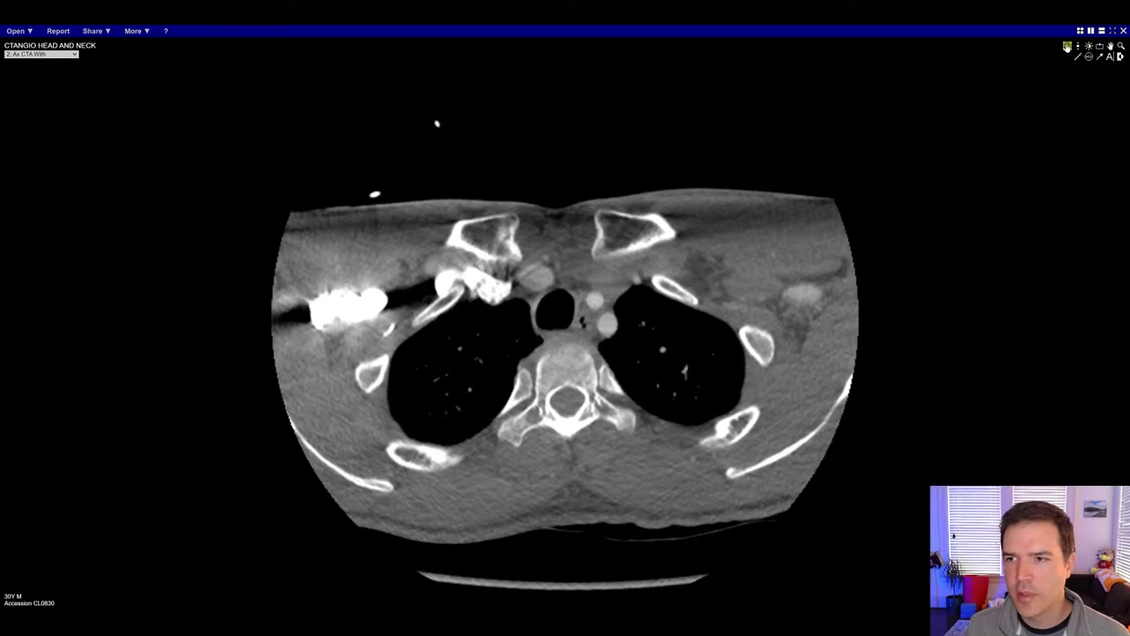
{"action": "left_click_drag", "start_coordinate": [825, 122], "coordinate": [822, 149]}
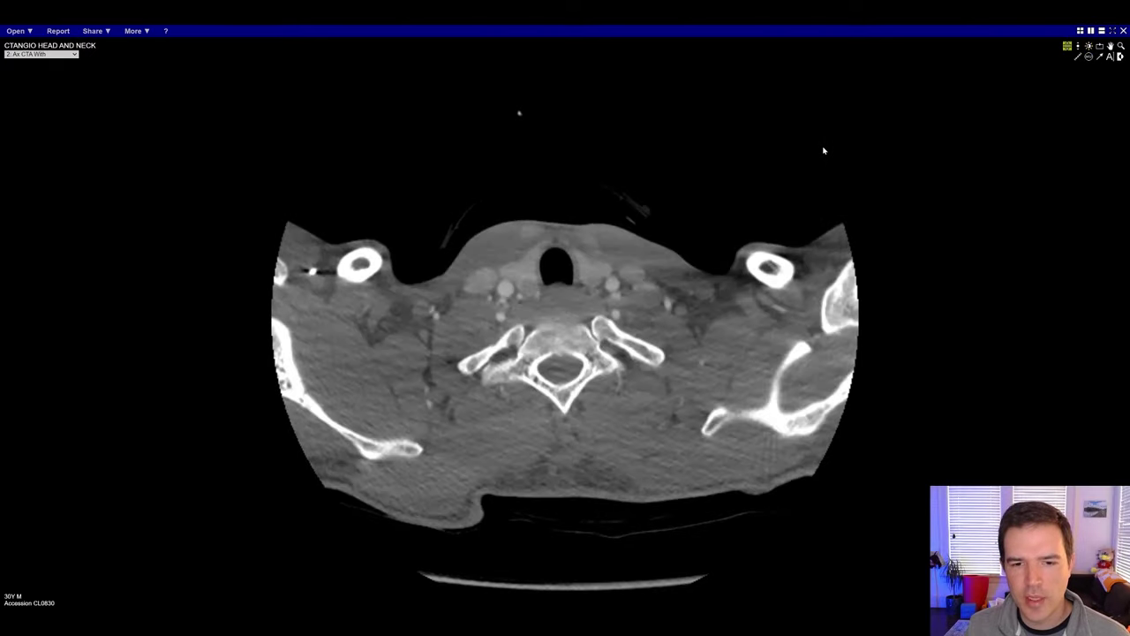
{"action": "scroll", "coordinate": [515, 255], "scroll_direction": "down", "scroll_amount": 1}
{"action": "scroll", "coordinate": [510, 301], "scroll_direction": "down", "scroll_amount": 2}
{"action": "scroll", "coordinate": [518, 278], "scroll_direction": "down", "scroll_amount": 5}
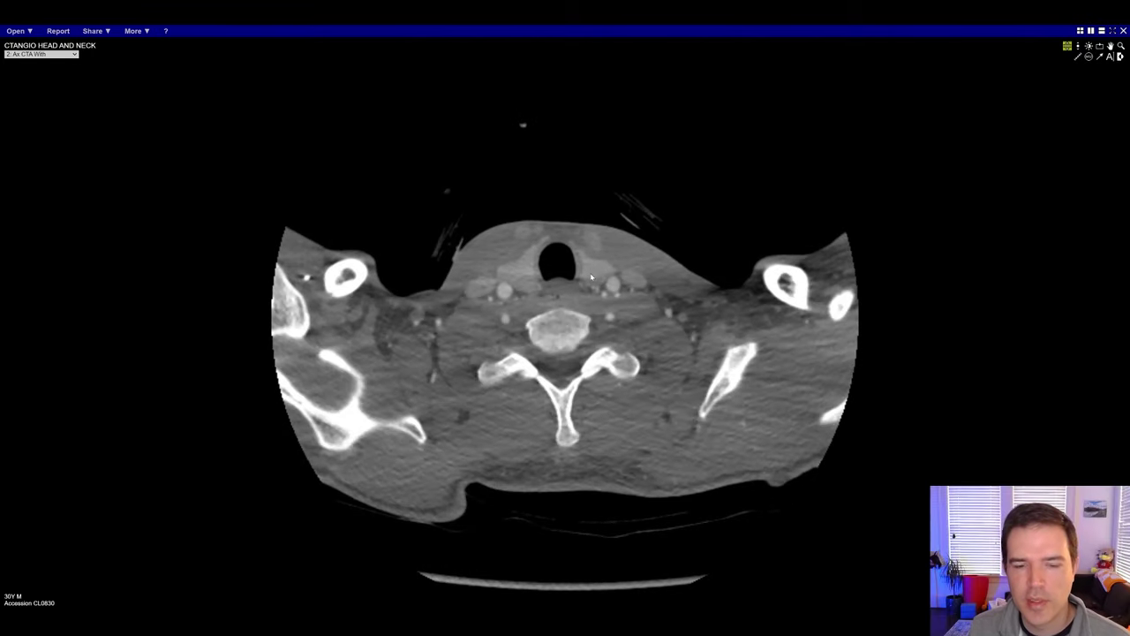
{"action": "scroll", "coordinate": [565, 279], "scroll_direction": "down", "scroll_amount": 8}
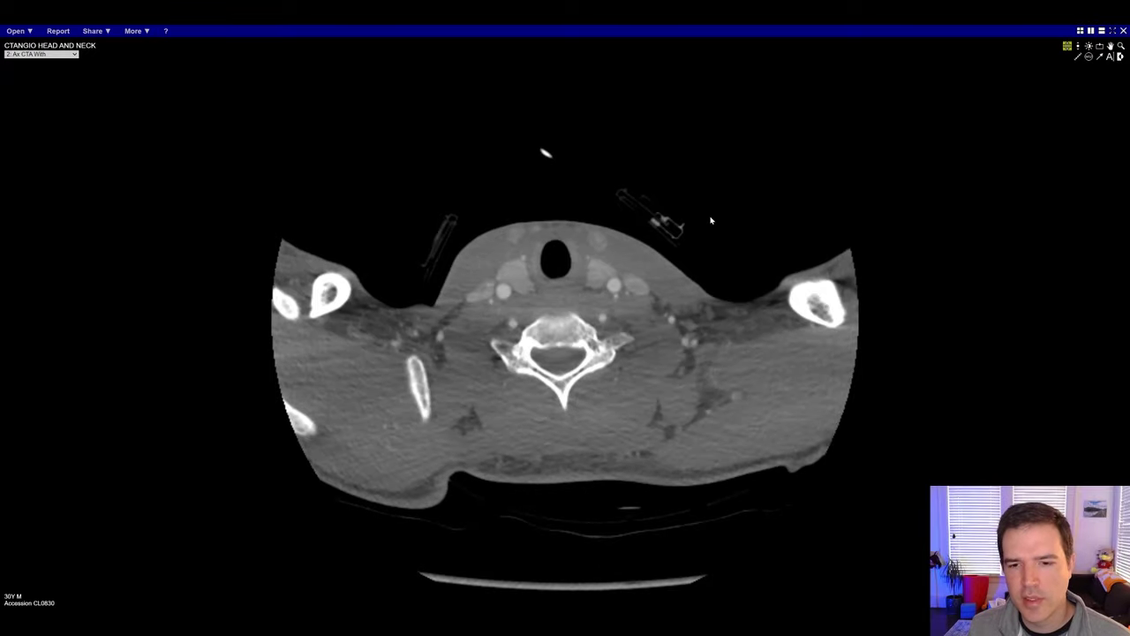
{"action": "scroll", "coordinate": [711, 221], "scroll_direction": "down", "scroll_amount": 8}
{"action": "scroll", "coordinate": [711, 252], "scroll_direction": "down", "scroll_amount": 8}
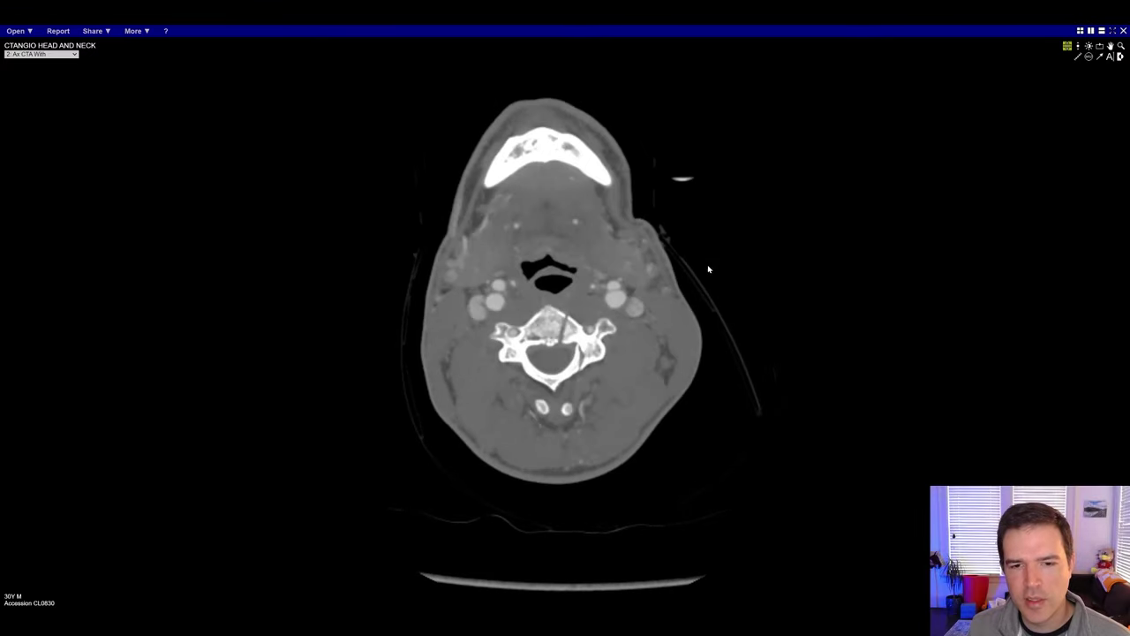
{"action": "scroll", "coordinate": [671, 265], "scroll_direction": "down", "scroll_amount": 3}
{"action": "scroll", "coordinate": [530, 283], "scroll_direction": "down", "scroll_amount": 4}
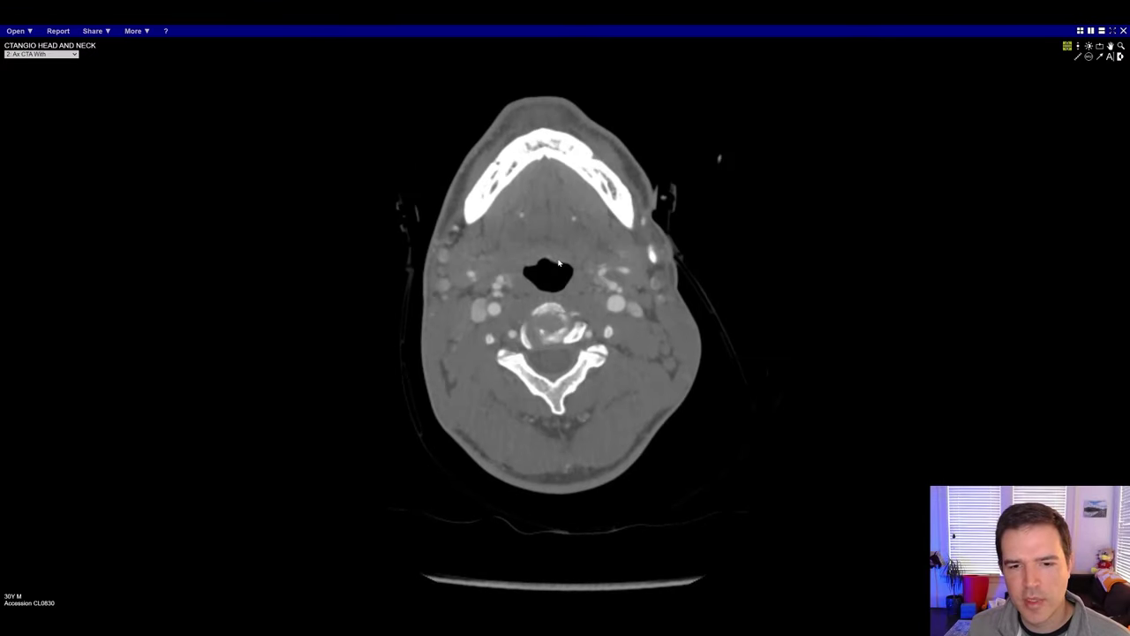
{"action": "scroll", "coordinate": [574, 273], "scroll_direction": "down", "scroll_amount": 2}
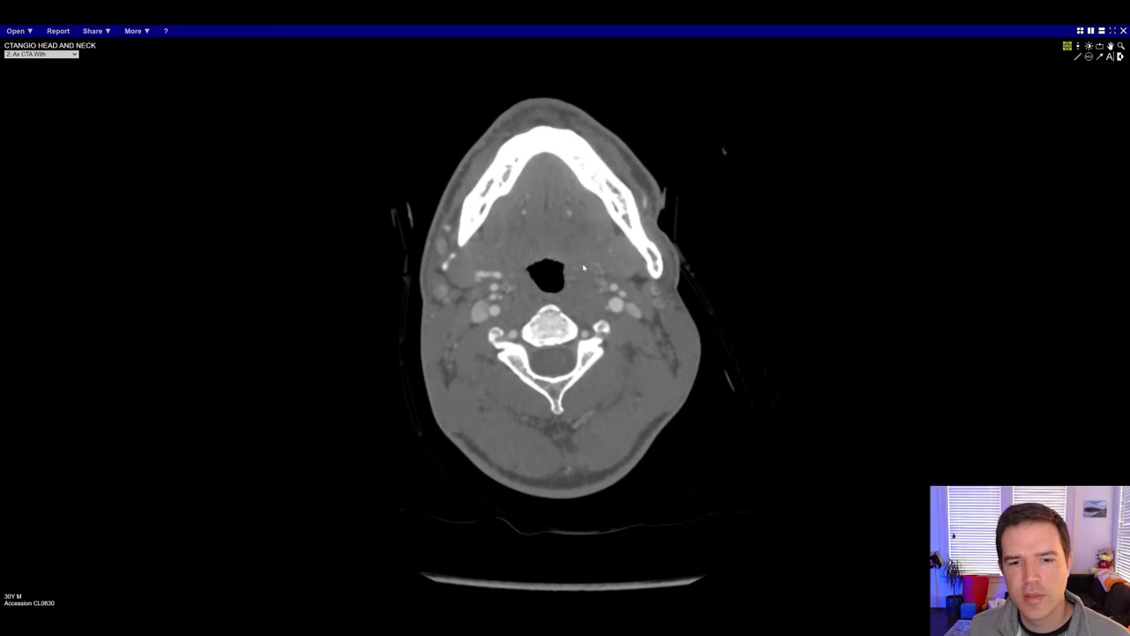
- Continue paging past the orbits and frontal sinuses to a high cerebral slice near the vertex
{"action": "scroll", "coordinate": [548, 258], "scroll_direction": "down", "scroll_amount": 6}
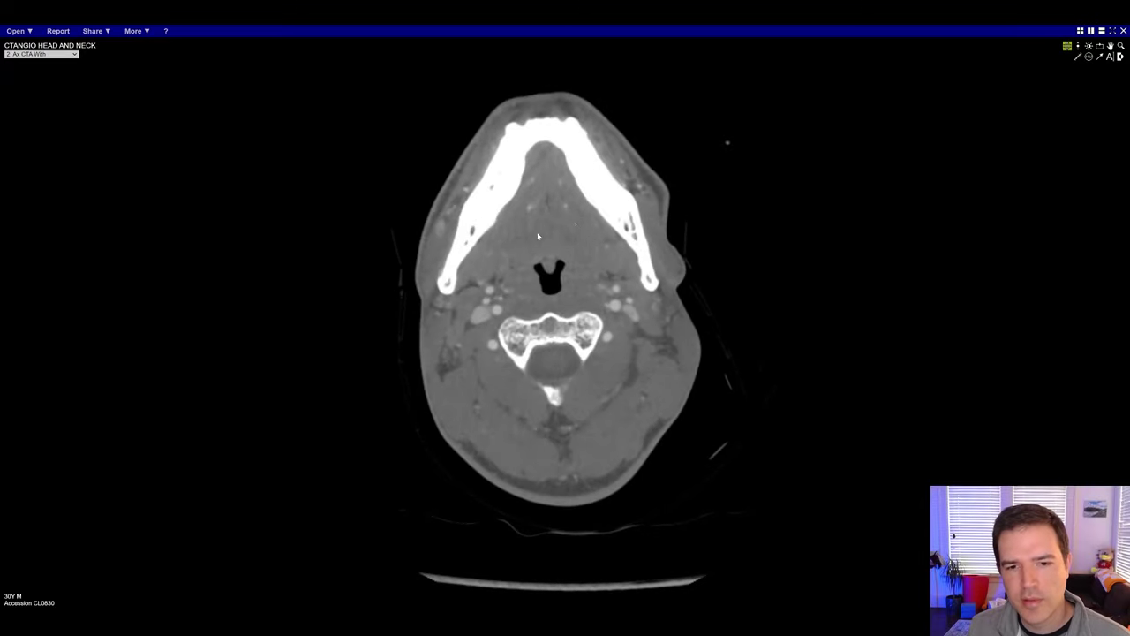
{"action": "scroll", "coordinate": [569, 254], "scroll_direction": "down", "scroll_amount": 6}
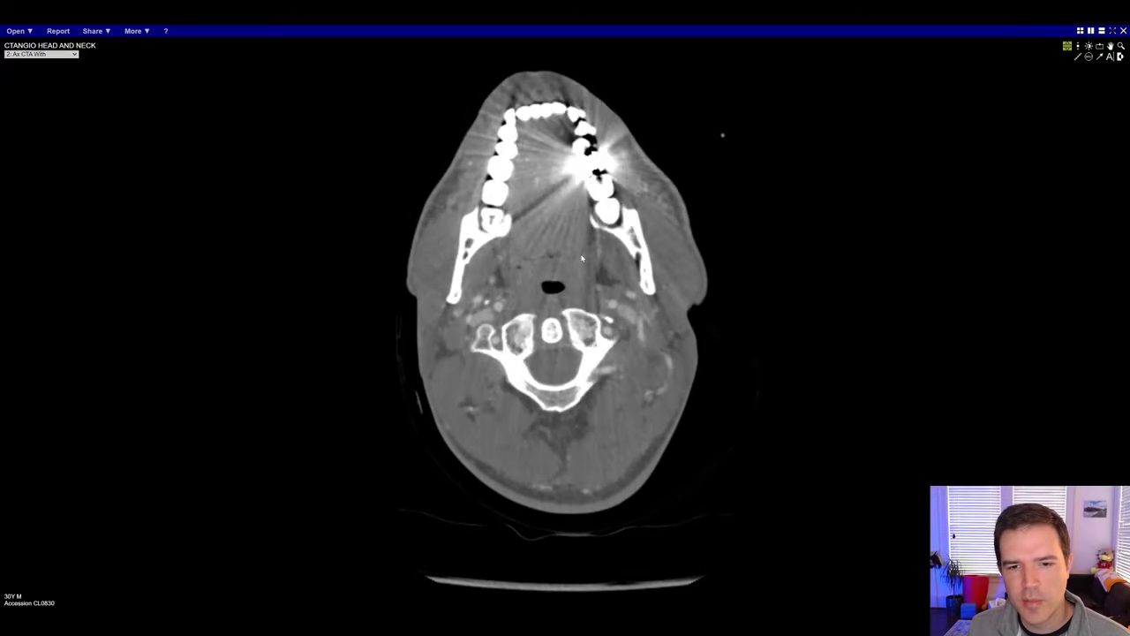
{"action": "scroll", "coordinate": [585, 254], "scroll_direction": "down", "scroll_amount": 6}
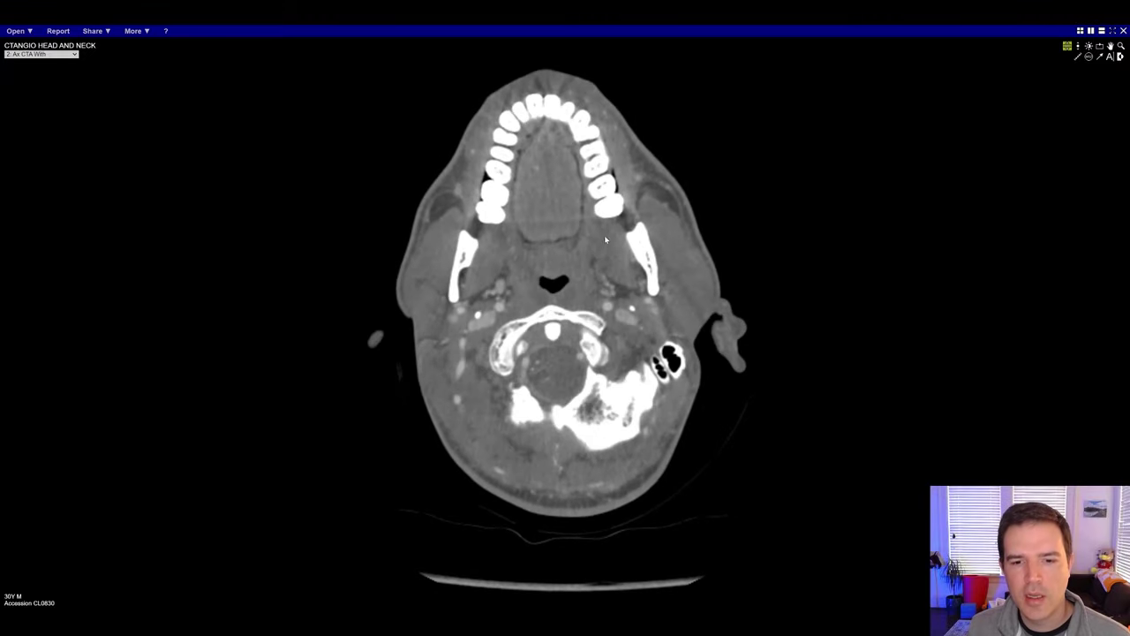
{"action": "scroll", "coordinate": [607, 239], "scroll_direction": "down", "scroll_amount": 6}
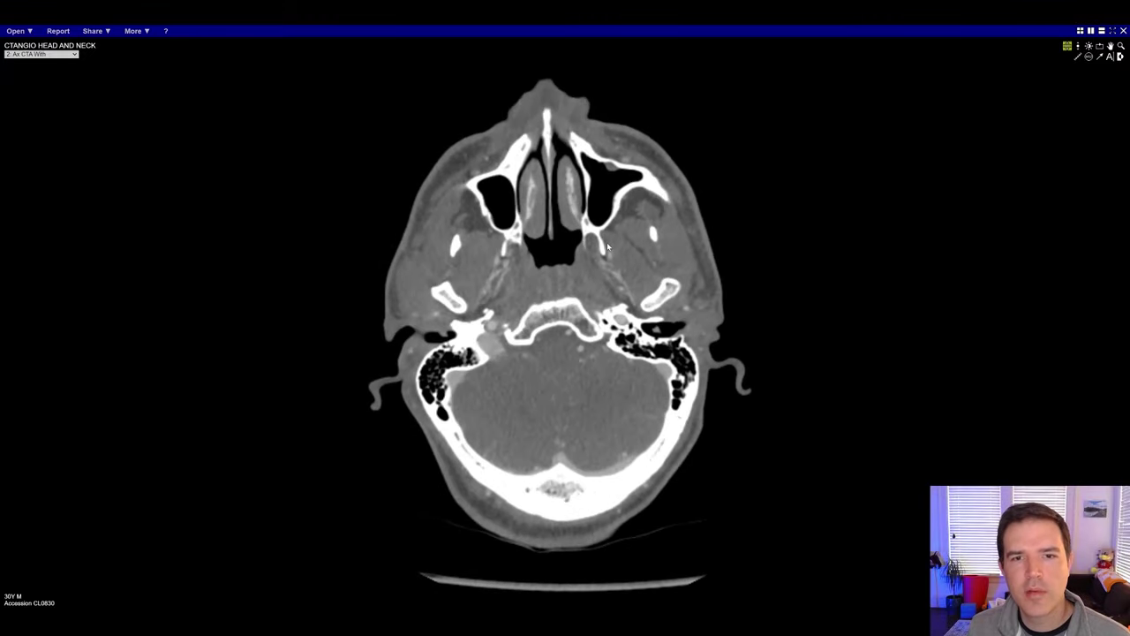
{"action": "scroll", "coordinate": [606, 244], "scroll_direction": "down", "scroll_amount": 6}
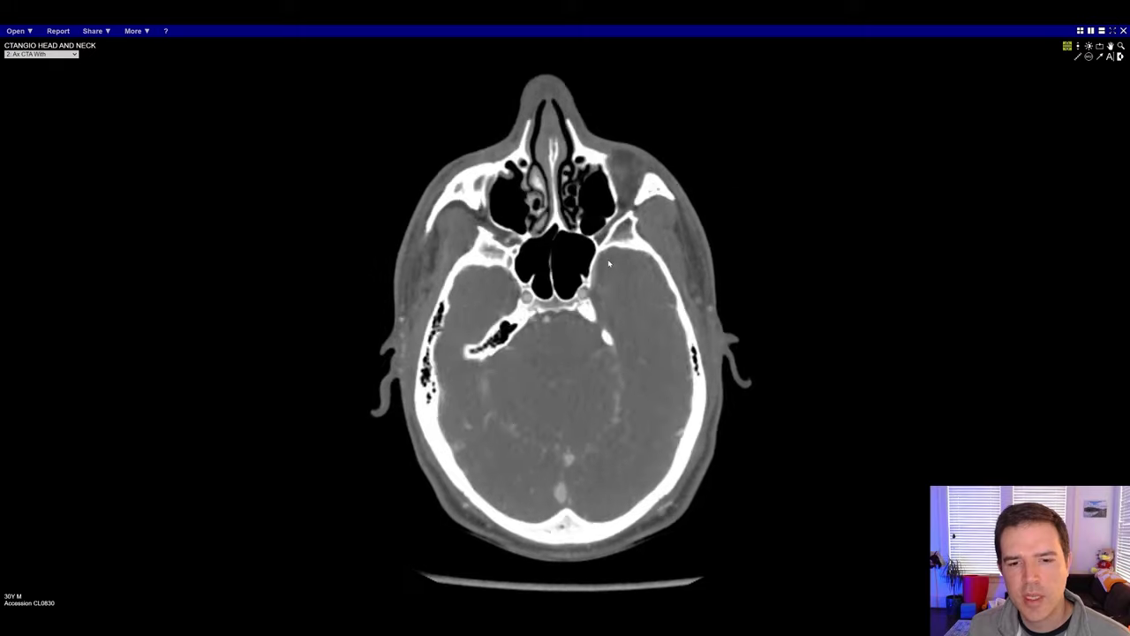
{"action": "scroll", "coordinate": [607, 265], "scroll_direction": "down", "scroll_amount": 5}
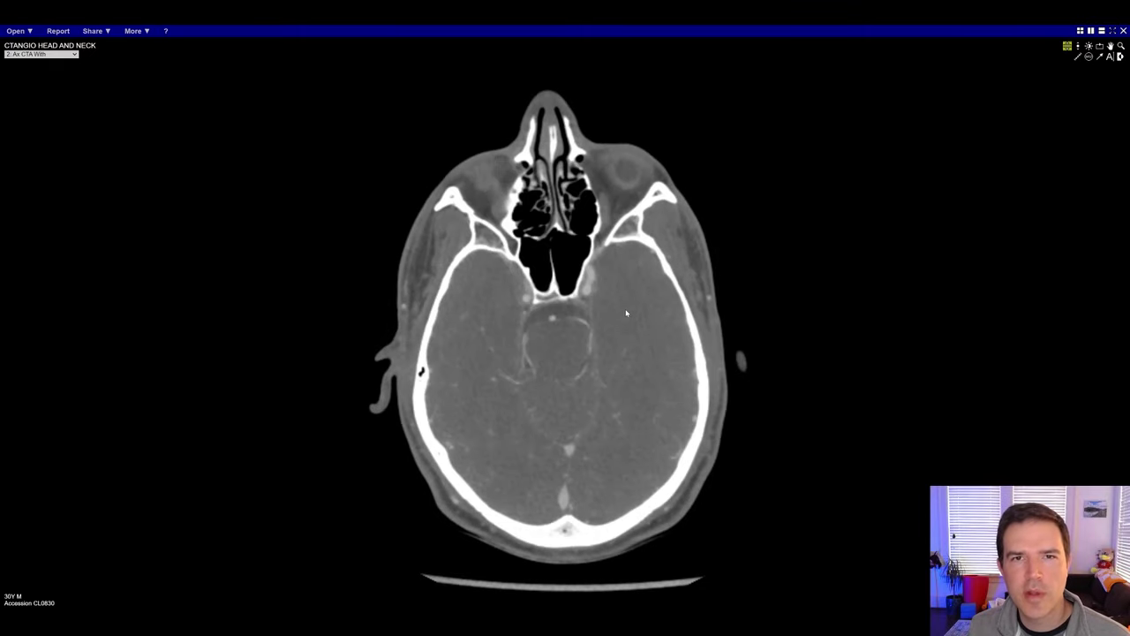
{"action": "scroll", "coordinate": [616, 301], "scroll_direction": "up", "scroll_amount": 4}
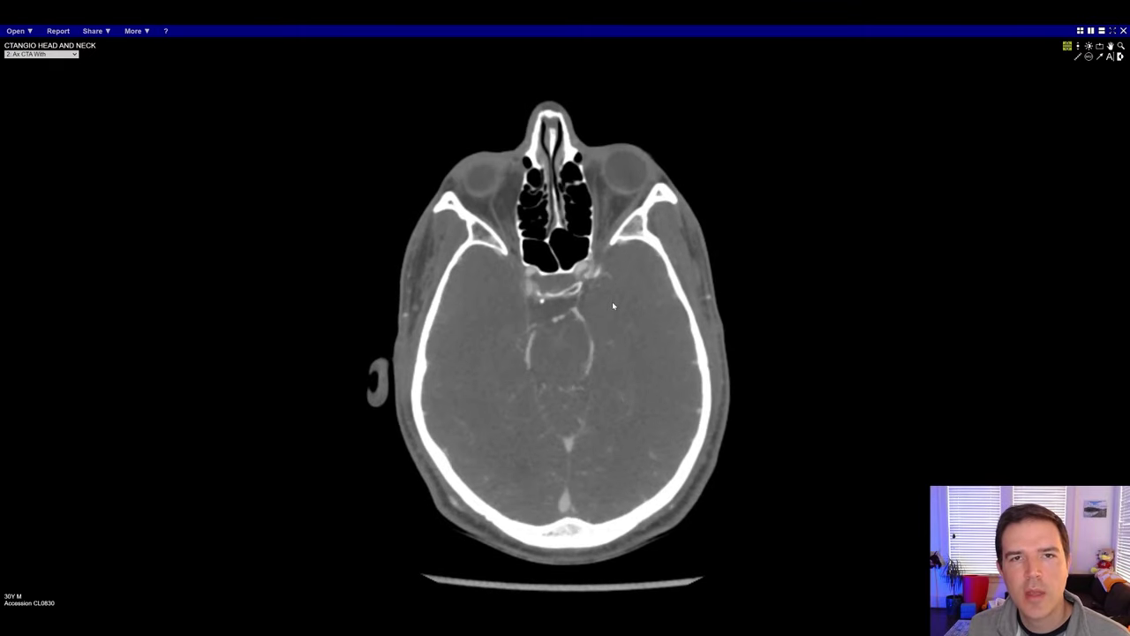
{"action": "scroll", "coordinate": [610, 306], "scroll_direction": "up", "scroll_amount": 5}
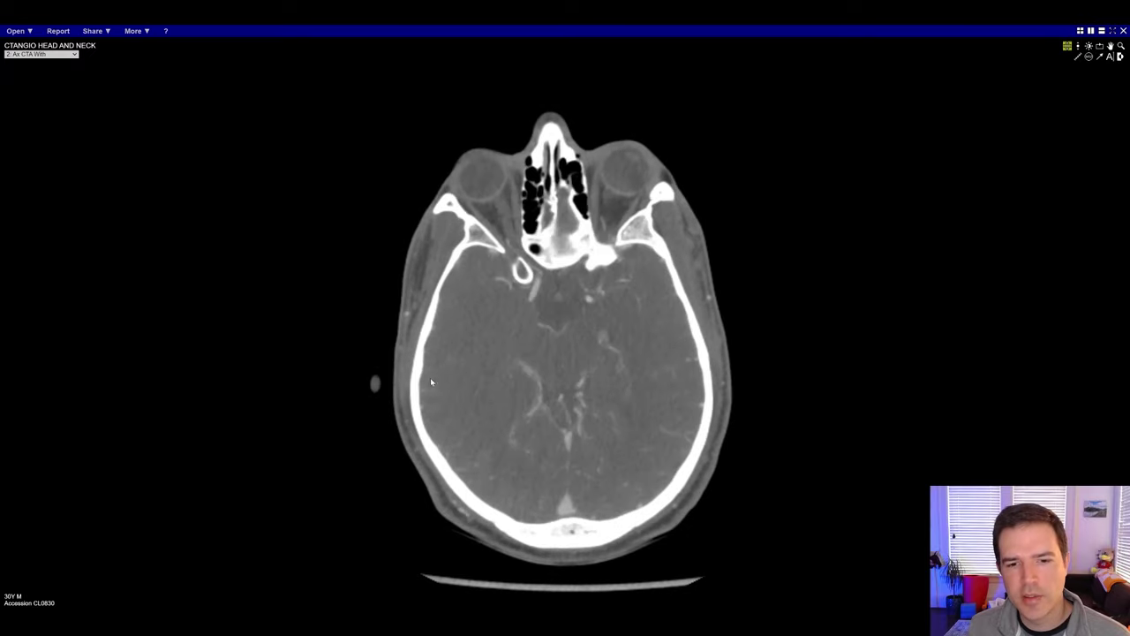
{"action": "scroll", "coordinate": [663, 328], "scroll_direction": "down", "scroll_amount": 8}
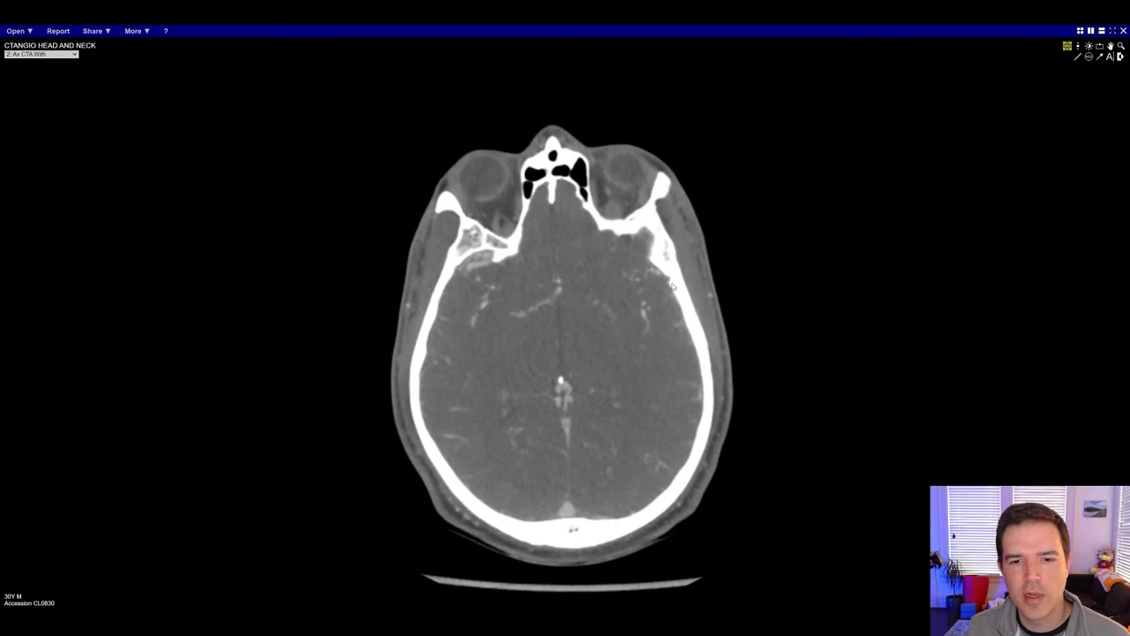
{"action": "scroll", "coordinate": [671, 295], "scroll_direction": "down", "scroll_amount": 8}
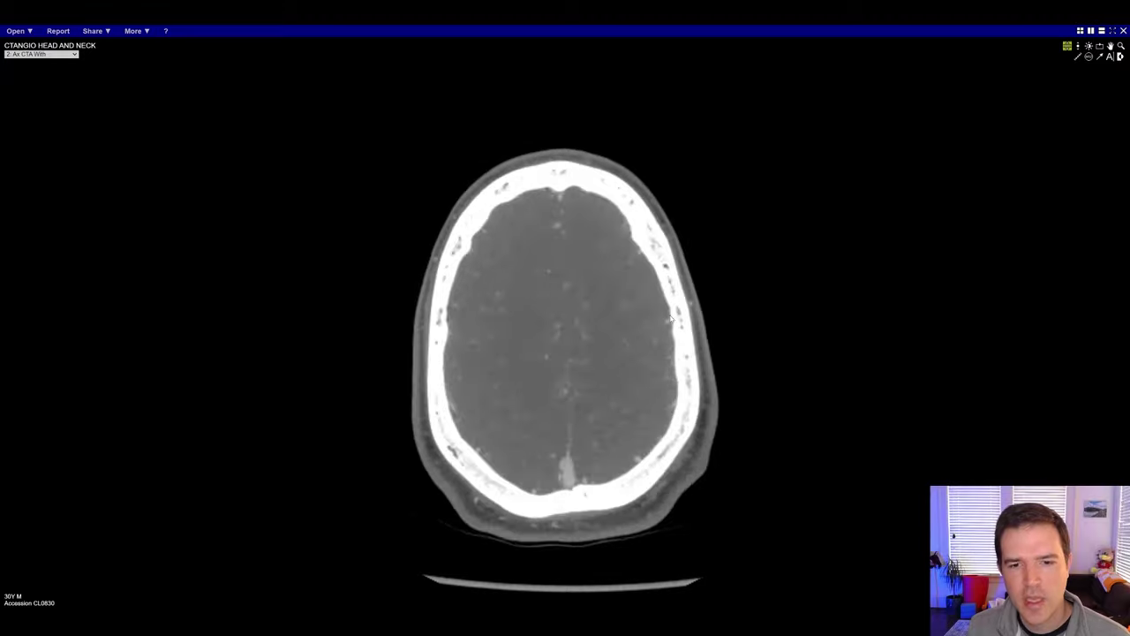
{"action": "scroll", "coordinate": [673, 322], "scroll_direction": "down", "scroll_amount": 8}
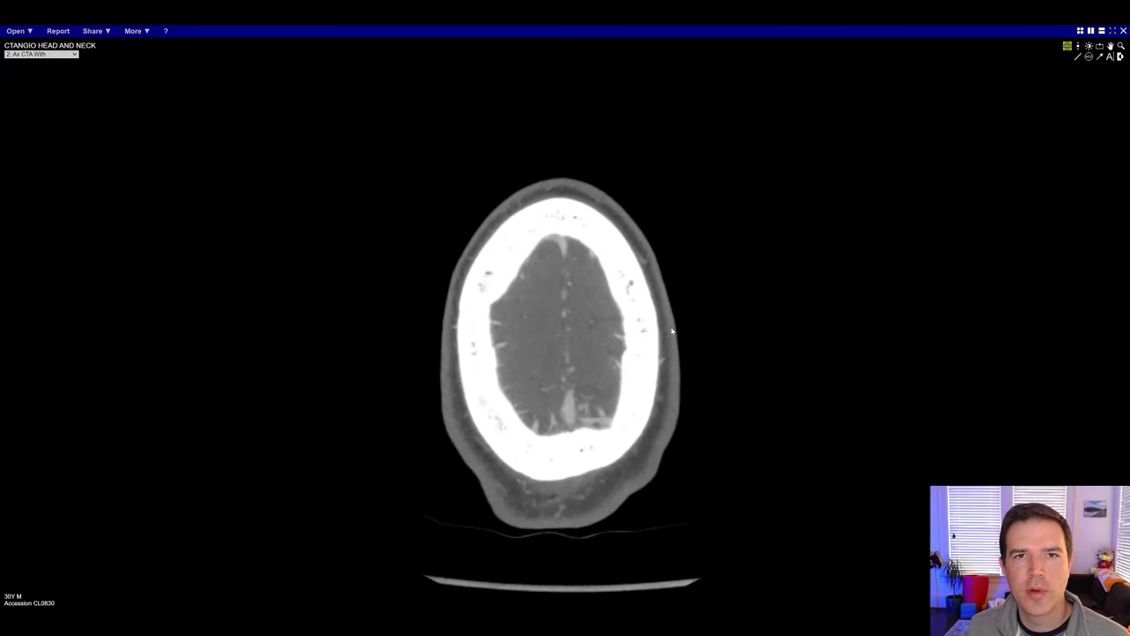
{"action": "scroll", "coordinate": [671, 329], "scroll_direction": "up", "scroll_amount": 6}
{"action": "scroll", "coordinate": [671, 324], "scroll_direction": "down", "scroll_amount": 3}
{"action": "scroll", "coordinate": [670, 327], "scroll_direction": "up", "scroll_amount": 3}
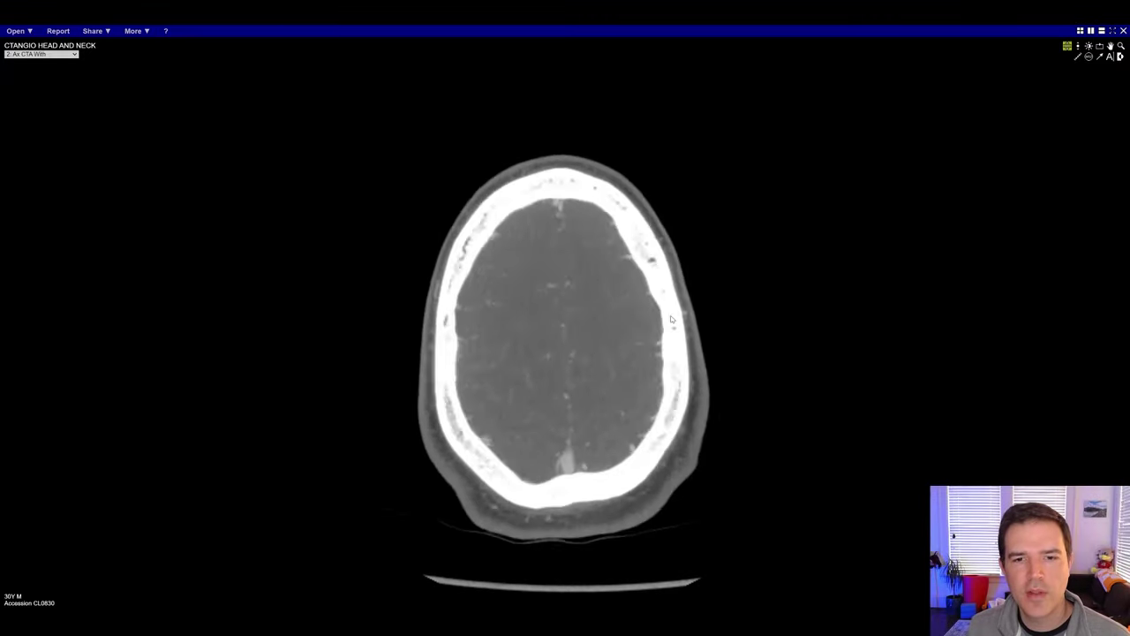
- Widen the window to a grey bone-style display and page down through the head to the jaw
{"action": "left_click", "coordinate": [1088, 46]}
{"action": "left_click_drag", "start_coordinate": [865, 214], "coordinate": [896, 219]}
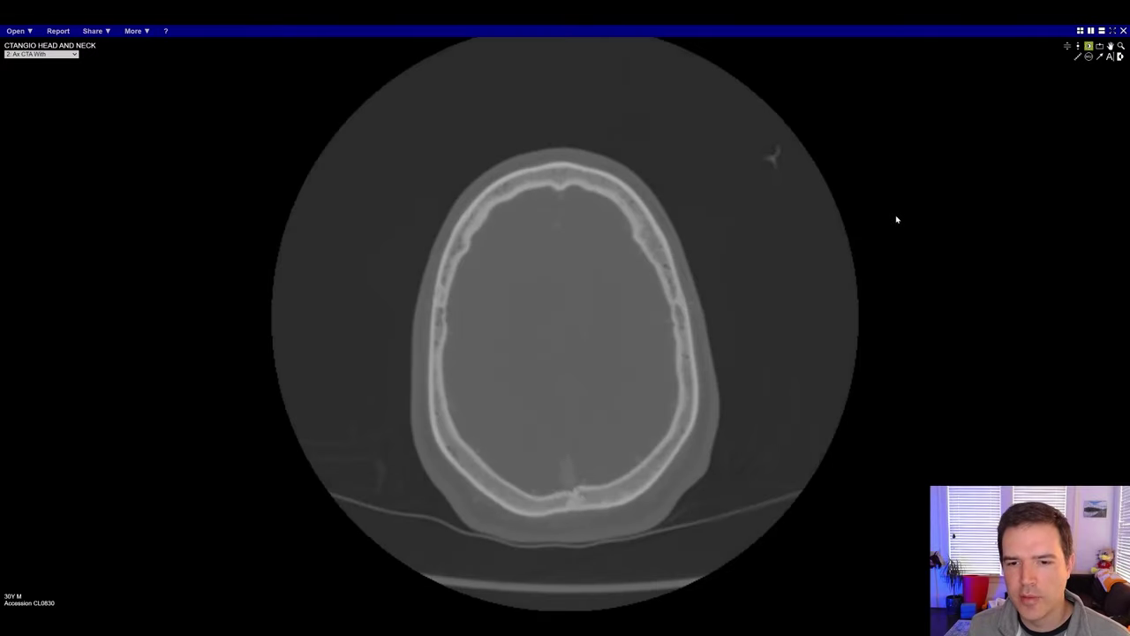
{"action": "left_click", "coordinate": [1067, 46]}
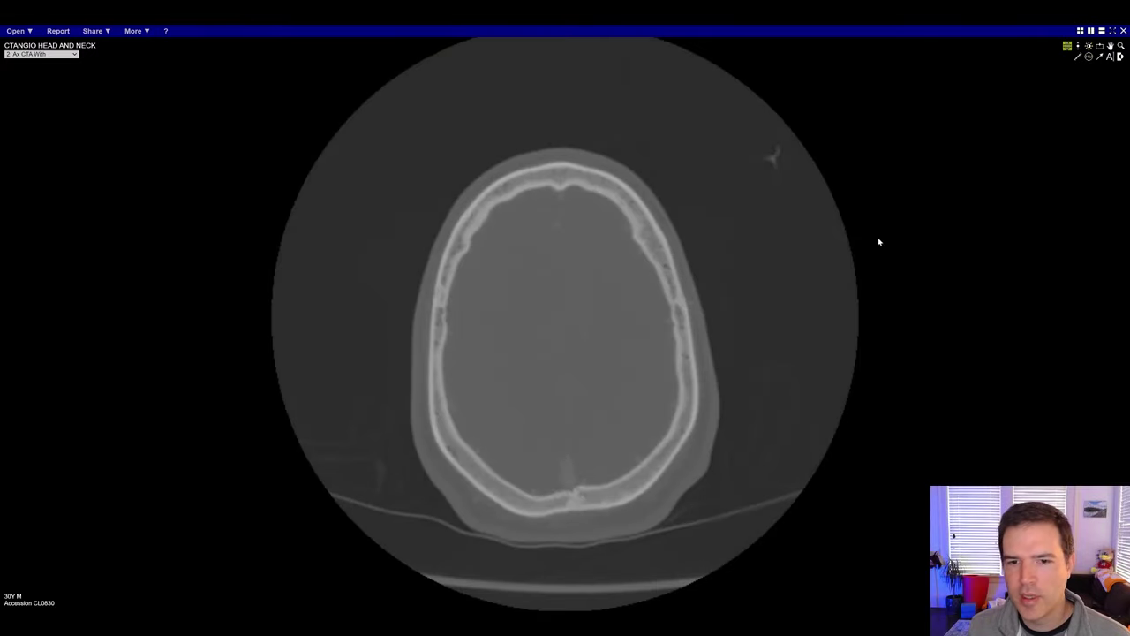
{"action": "scroll", "coordinate": [870, 249], "scroll_direction": "up", "scroll_amount": 4}
{"action": "scroll", "coordinate": [872, 231], "scroll_direction": "up", "scroll_amount": 8}
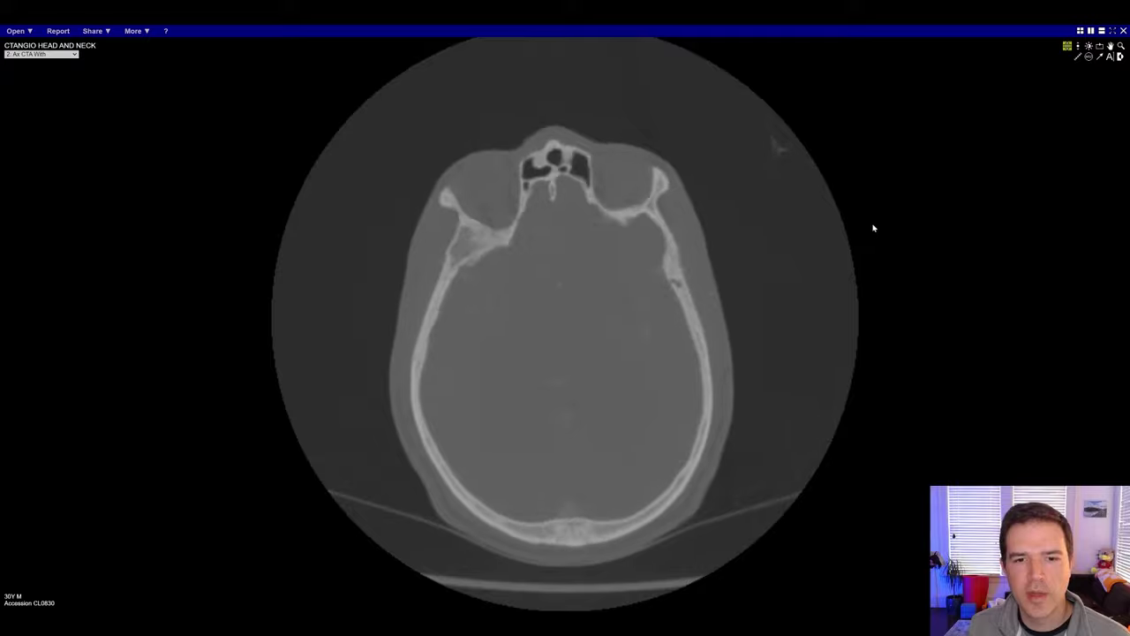
{"action": "left_click_drag", "start_coordinate": [875, 211], "coordinate": [869, 148]}
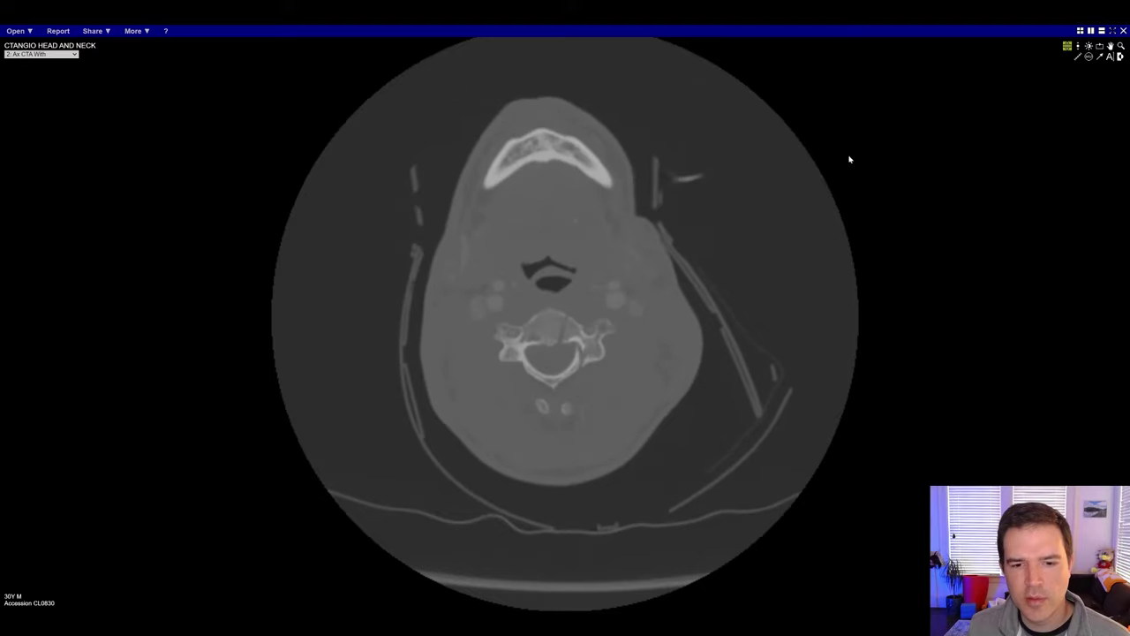
- Page down through the neck to the upper chest, showing the lungs and aortic arch
{"action": "scroll", "coordinate": [590, 328], "scroll_direction": "down", "scroll_amount": 1}
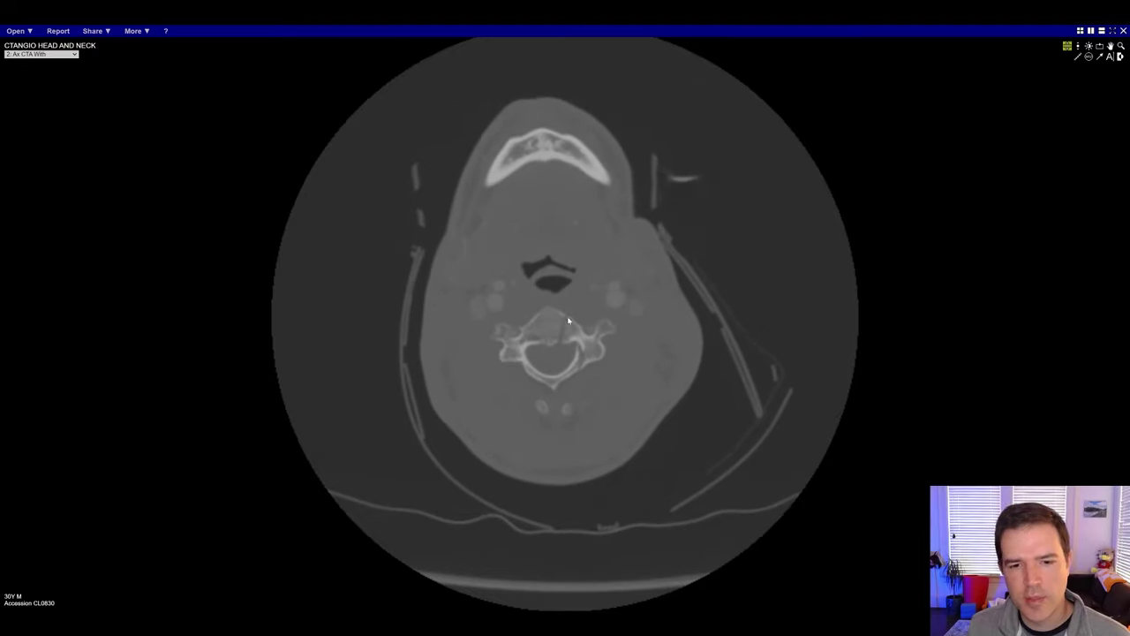
{"action": "scroll", "coordinate": [566, 336], "scroll_direction": "down", "scroll_amount": 1}
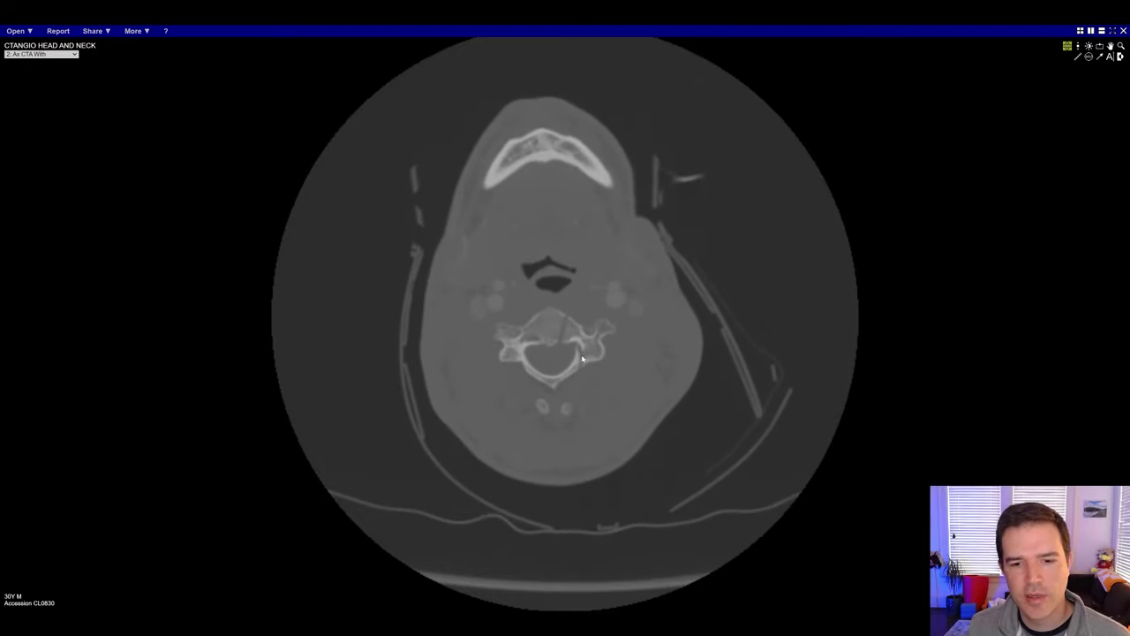
{"action": "scroll", "coordinate": [739, 397], "scroll_direction": "down", "scroll_amount": 5}
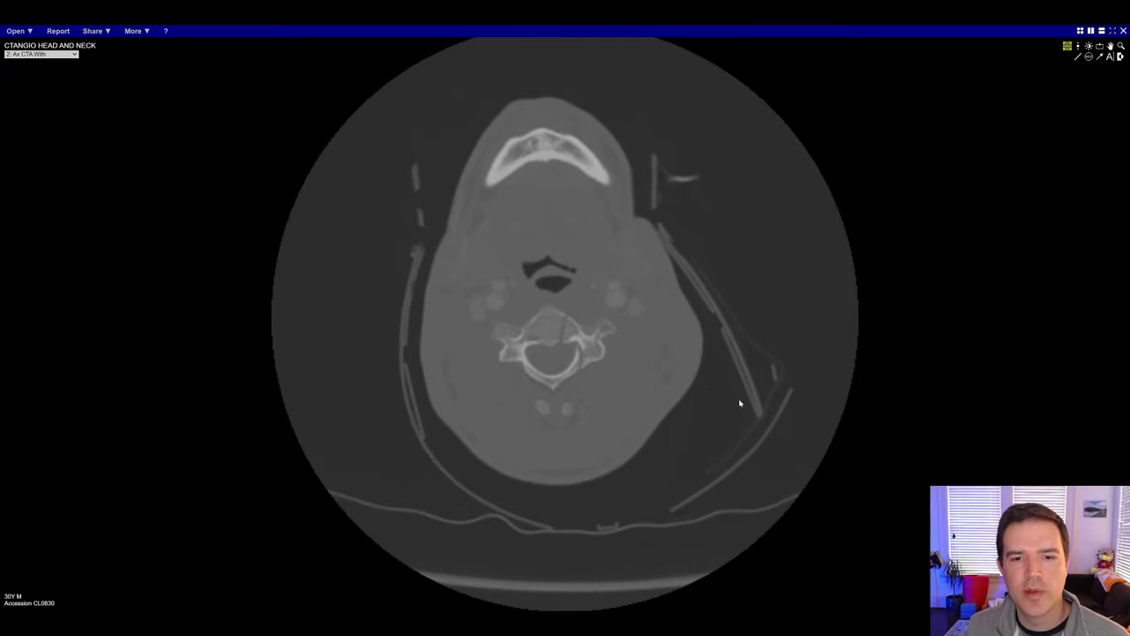
{"action": "scroll", "coordinate": [740, 396], "scroll_direction": "down", "scroll_amount": 6}
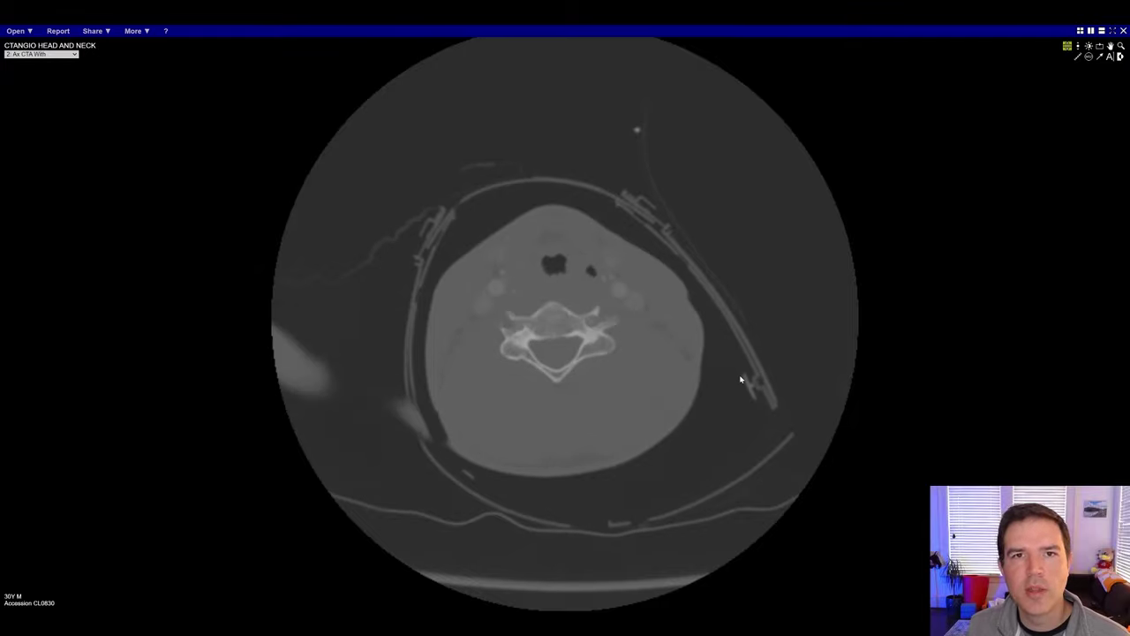
{"action": "scroll", "coordinate": [740, 375], "scroll_direction": "down", "scroll_amount": 8}
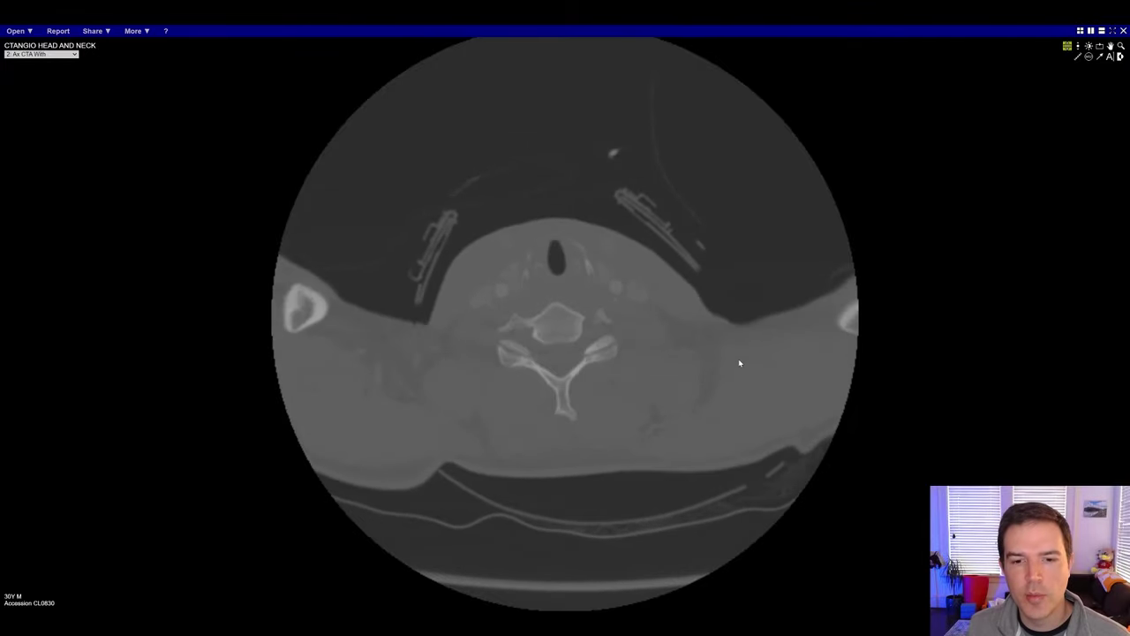
{"action": "scroll", "coordinate": [740, 360], "scroll_direction": "down", "scroll_amount": 5}
{"action": "scroll", "coordinate": [740, 351], "scroll_direction": "down", "scroll_amount": 5}
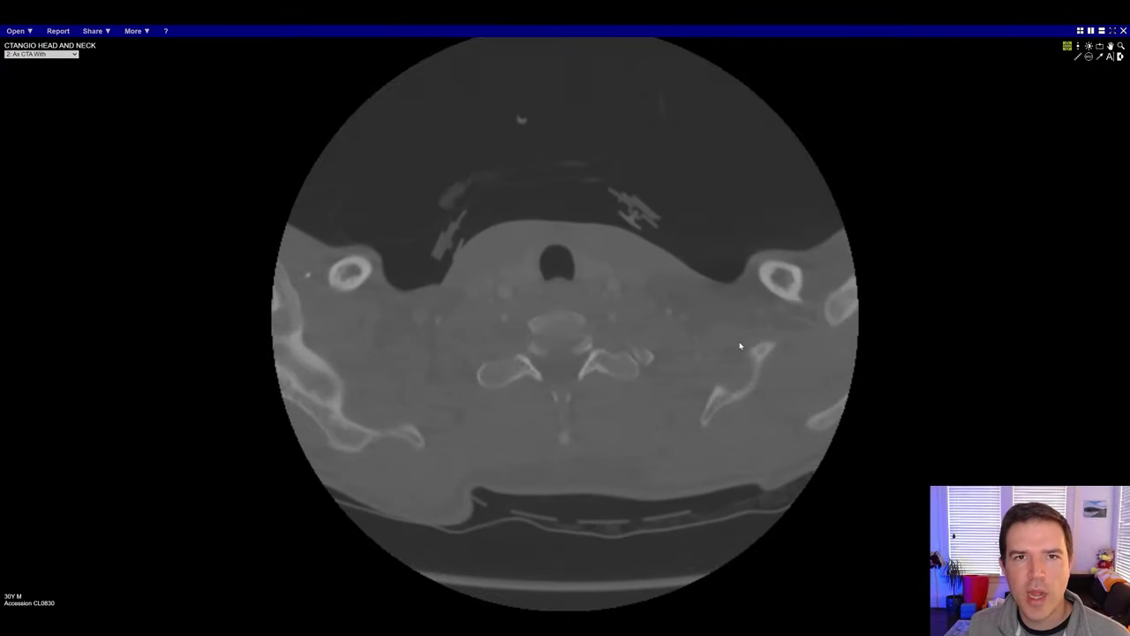
{"action": "scroll", "coordinate": [740, 346], "scroll_direction": "down", "scroll_amount": 6}
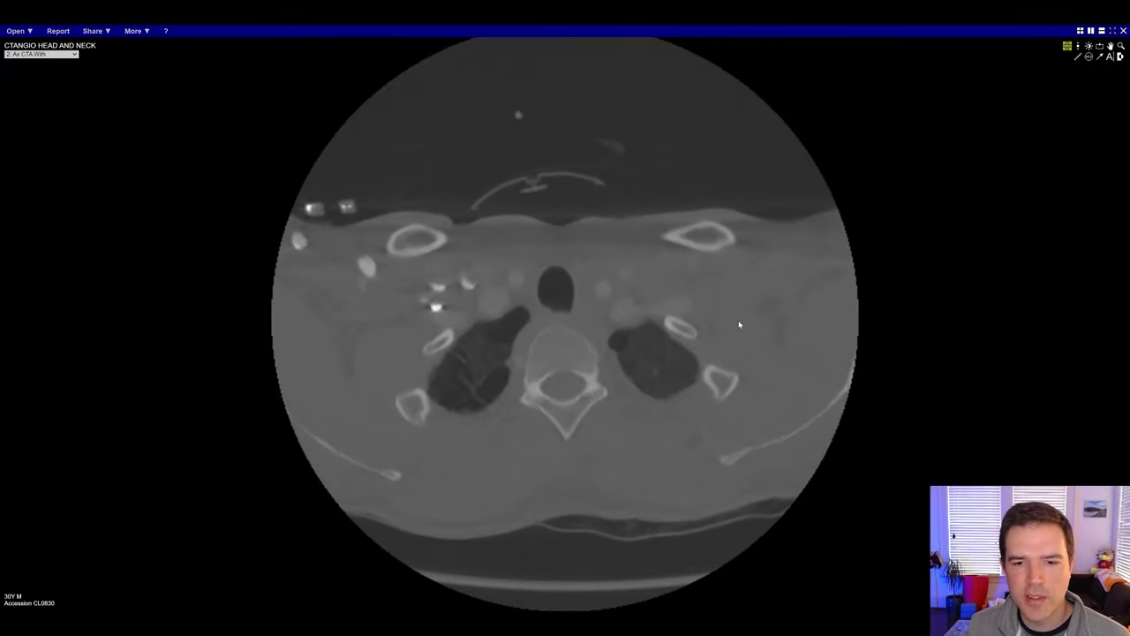
{"action": "scroll", "coordinate": [736, 310], "scroll_direction": "down", "scroll_amount": 8}
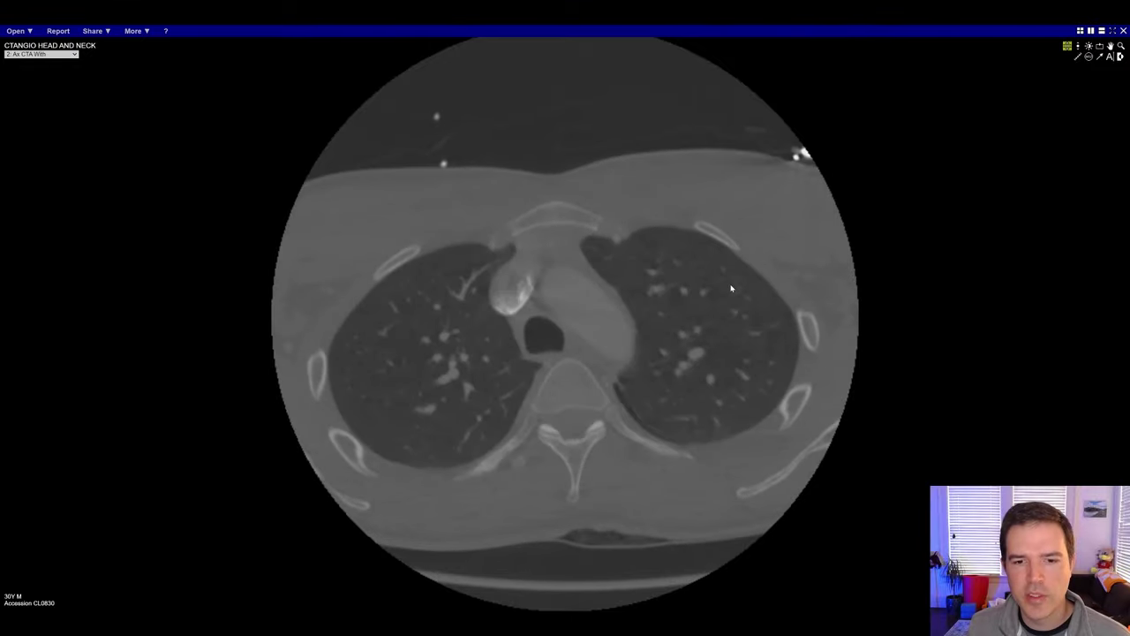
- Narrow the window on the aortic-arch slice so contrast-filled vessels appear bright against black lungs
{"action": "left_click", "coordinate": [1089, 45]}
{"action": "left_click_drag", "start_coordinate": [971, 106], "coordinate": [623, 164]}
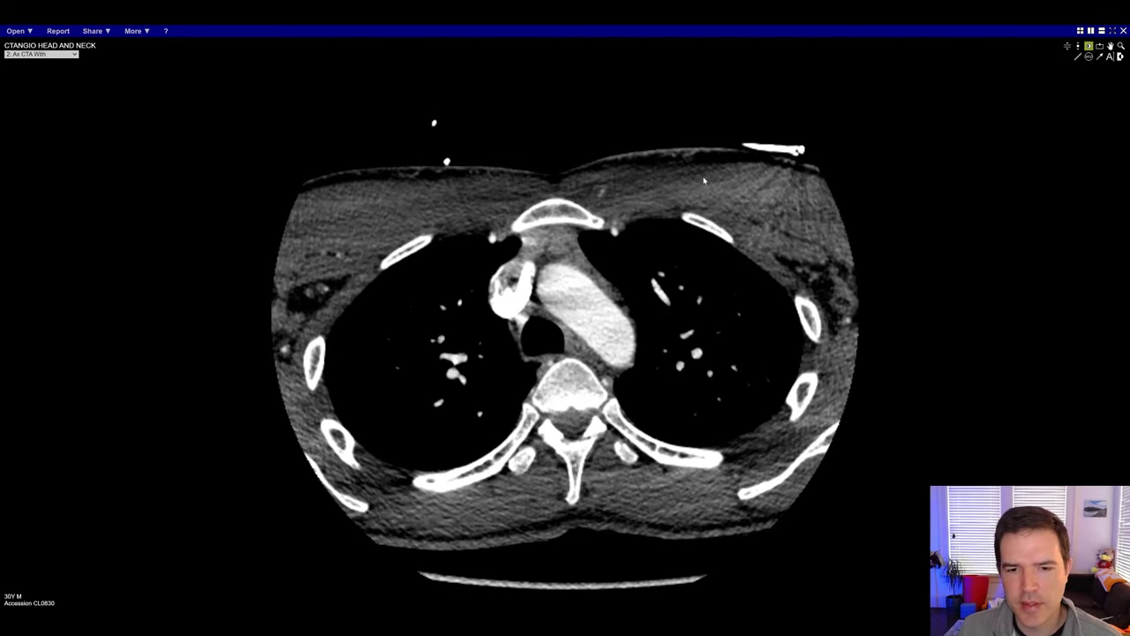
- Page up from the aortic arch to the lower neck, showing both common carotid arteries in cross-section
{"action": "left_click", "coordinate": [1066, 46]}
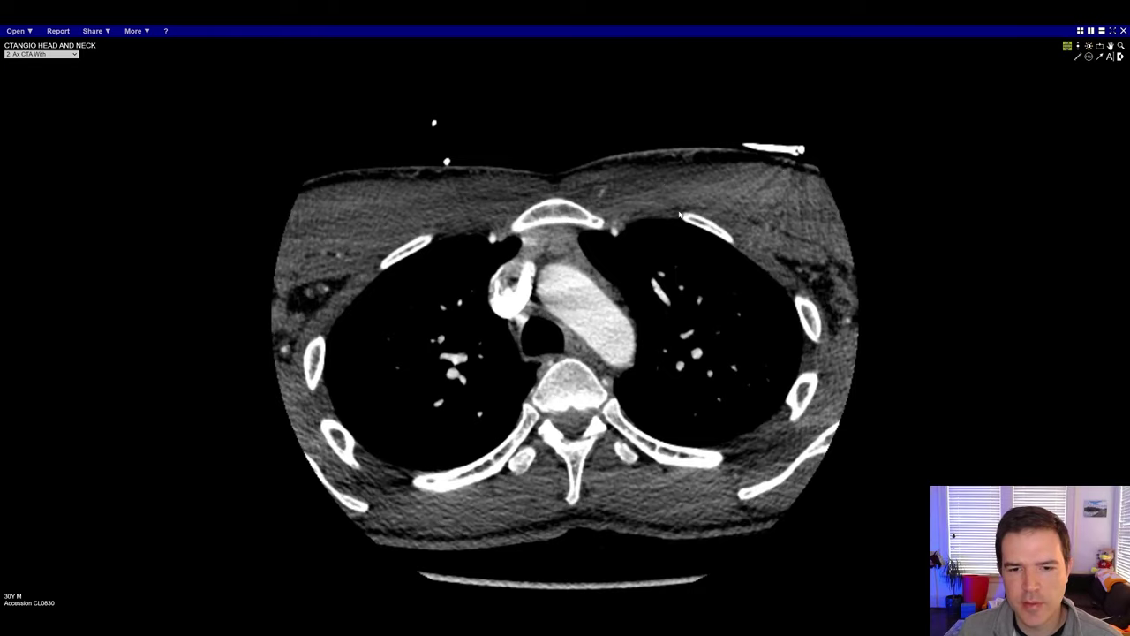
{"action": "scroll", "coordinate": [697, 176], "scroll_direction": "up", "scroll_amount": 10}
{"action": "scroll", "coordinate": [733, 175], "scroll_direction": "up", "scroll_amount": 2}
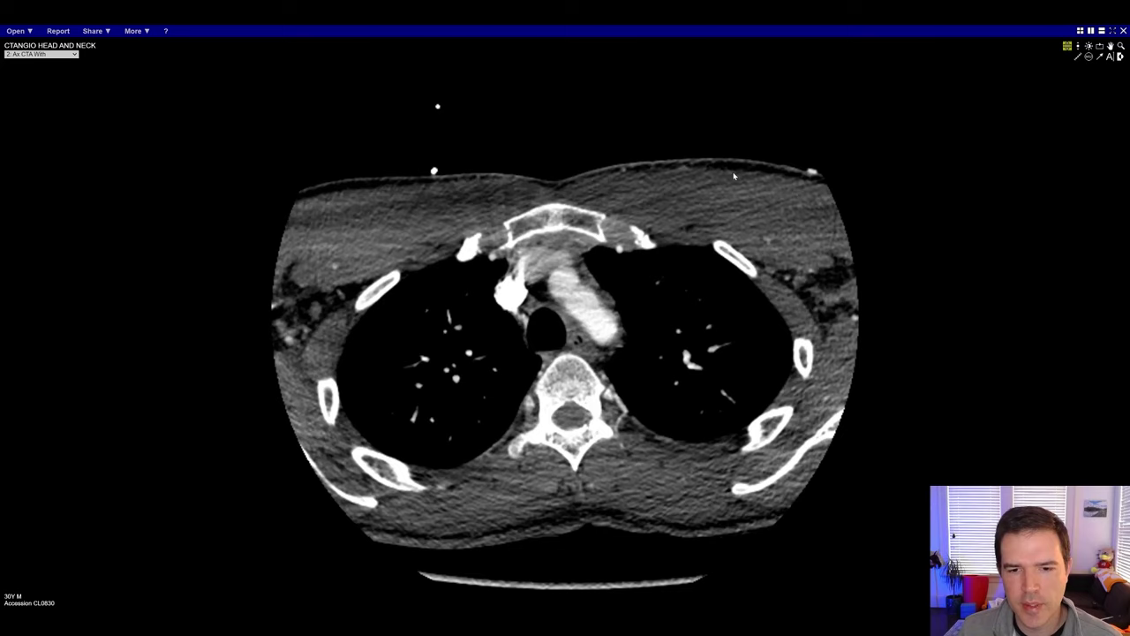
{"action": "scroll", "coordinate": [733, 181], "scroll_direction": "up", "scroll_amount": 4}
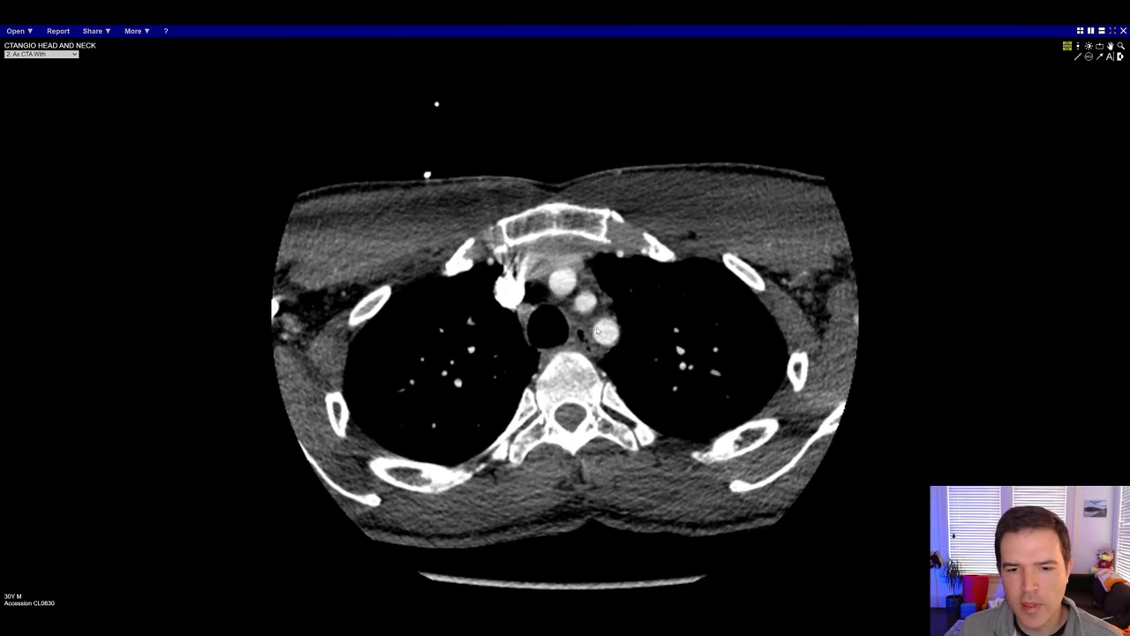
{"action": "scroll", "coordinate": [677, 307], "scroll_direction": "up", "scroll_amount": 5}
{"action": "scroll", "coordinate": [678, 305], "scroll_direction": "up", "scroll_amount": 8}
{"action": "scroll", "coordinate": [678, 303], "scroll_direction": "up", "scroll_amount": 8}
{"action": "scroll", "coordinate": [541, 276], "scroll_direction": "up", "scroll_amount": 4}
{"action": "scroll", "coordinate": [518, 287], "scroll_direction": "up", "scroll_amount": 8}
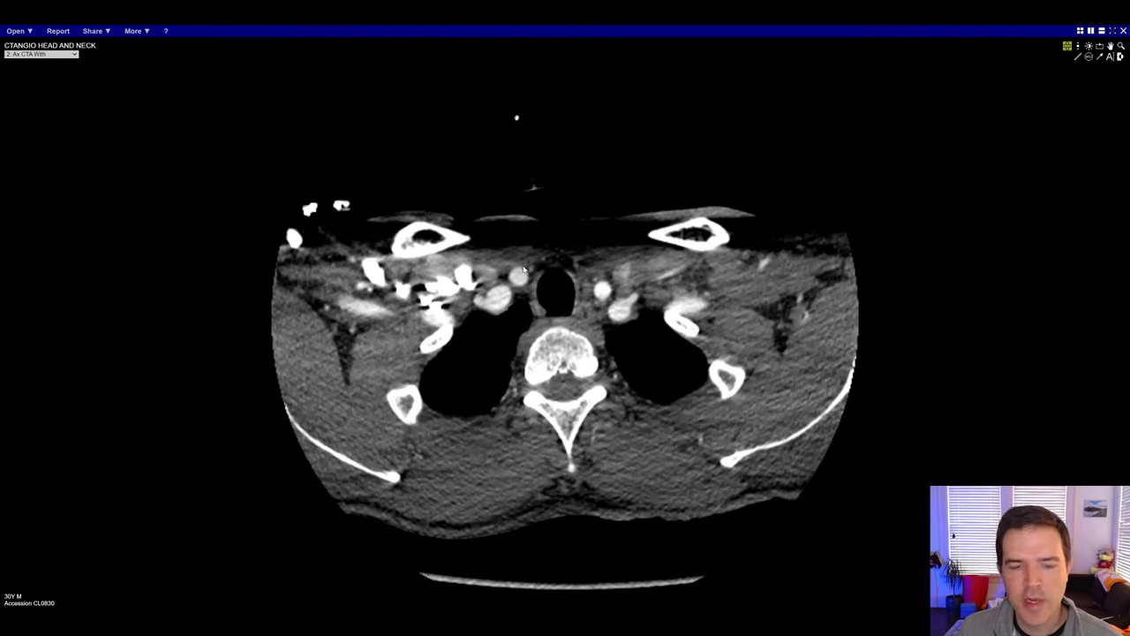
{"action": "scroll", "coordinate": [530, 270], "scroll_direction": "up", "scroll_amount": 8}
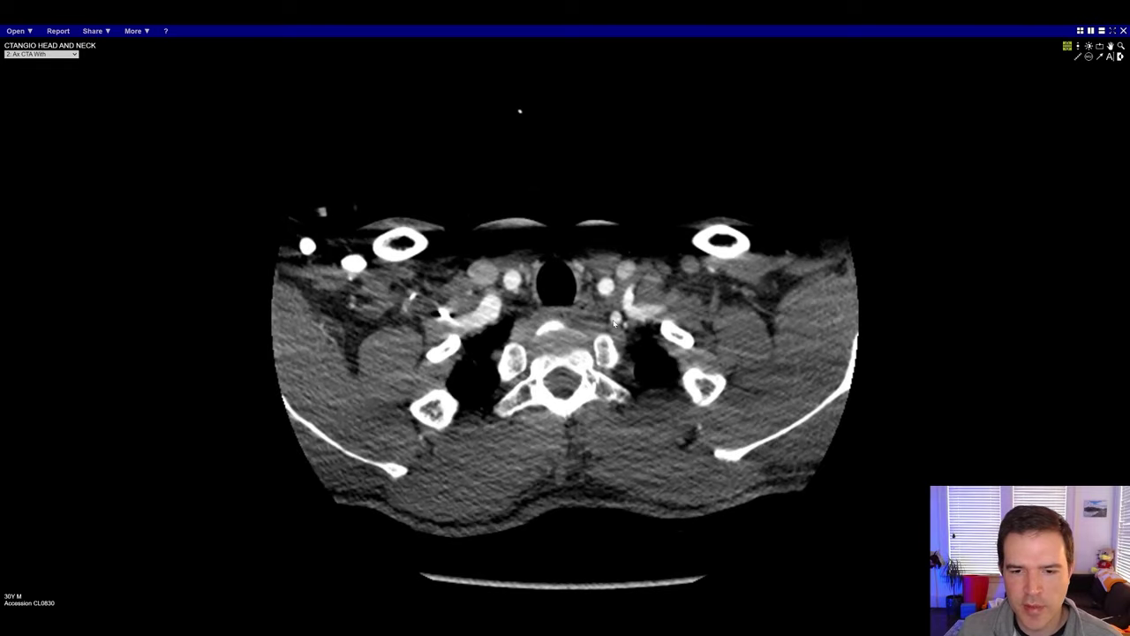
{"action": "scroll", "coordinate": [526, 325], "scroll_direction": "up", "scroll_amount": 6}
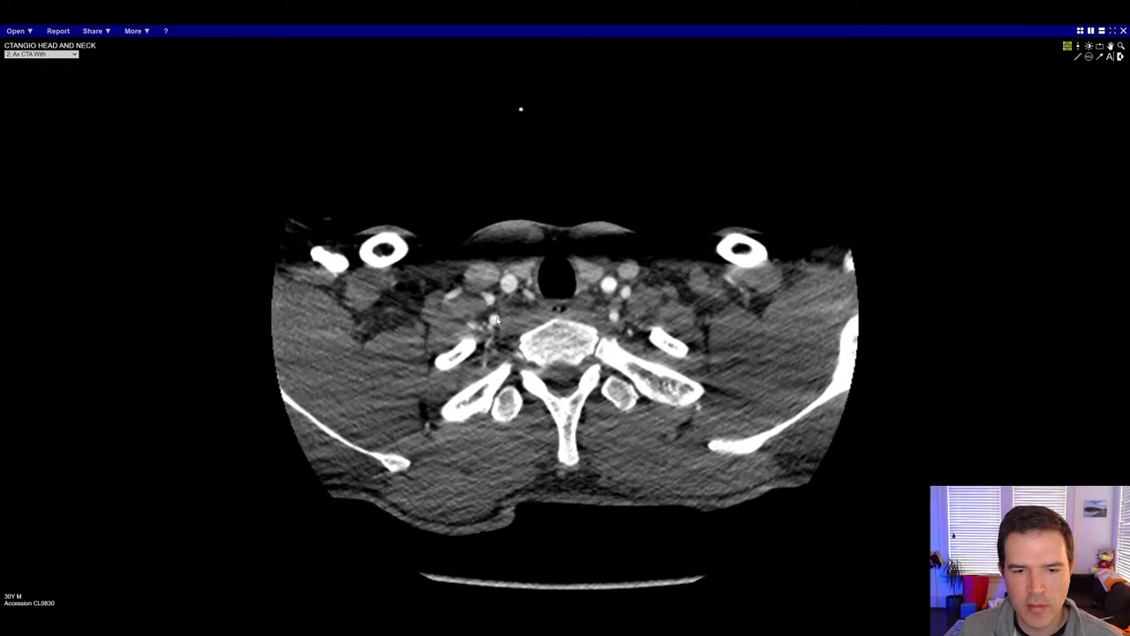
{"action": "scroll", "coordinate": [499, 322], "scroll_direction": "up", "scroll_amount": 3}
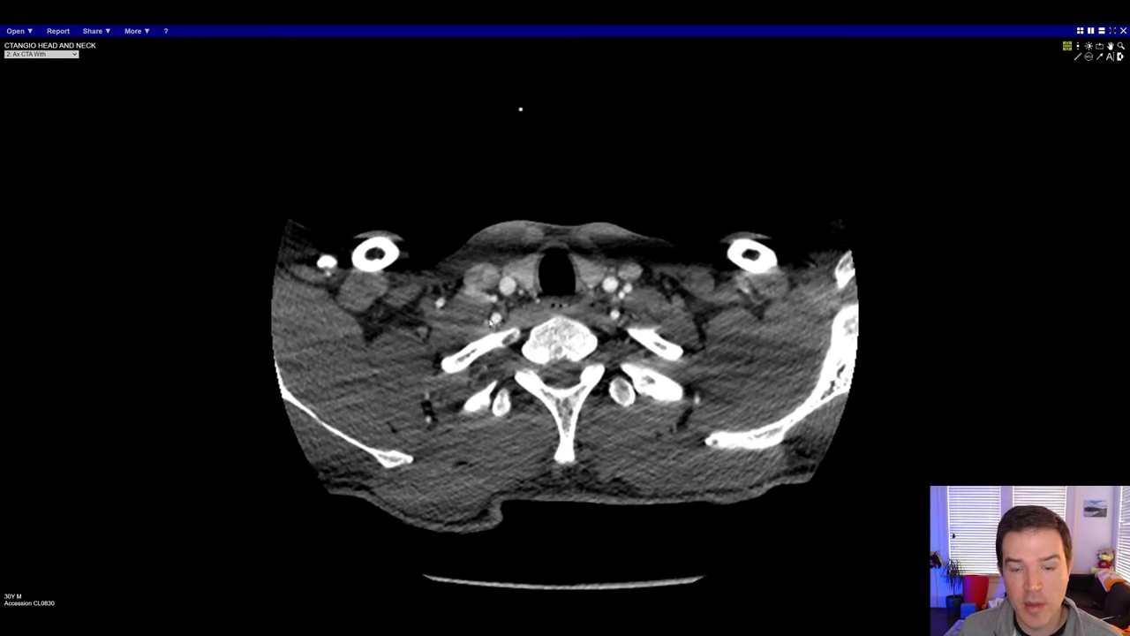